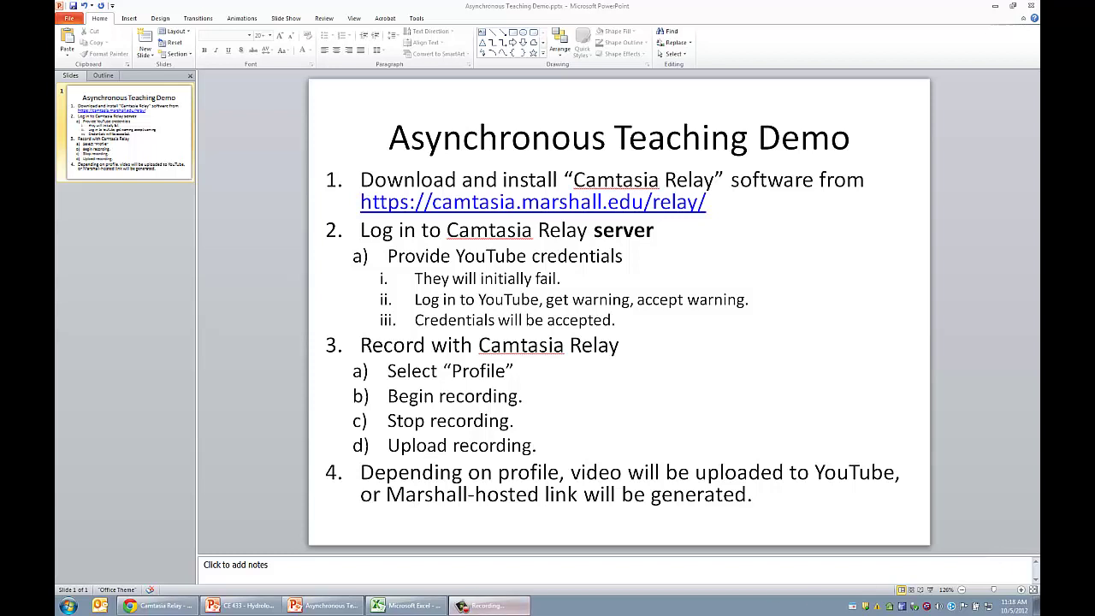
Bring up the Camtasia Relay sign-in page at camtasia.marshall.edu/relay in the browser
mouse_move(510, 610)
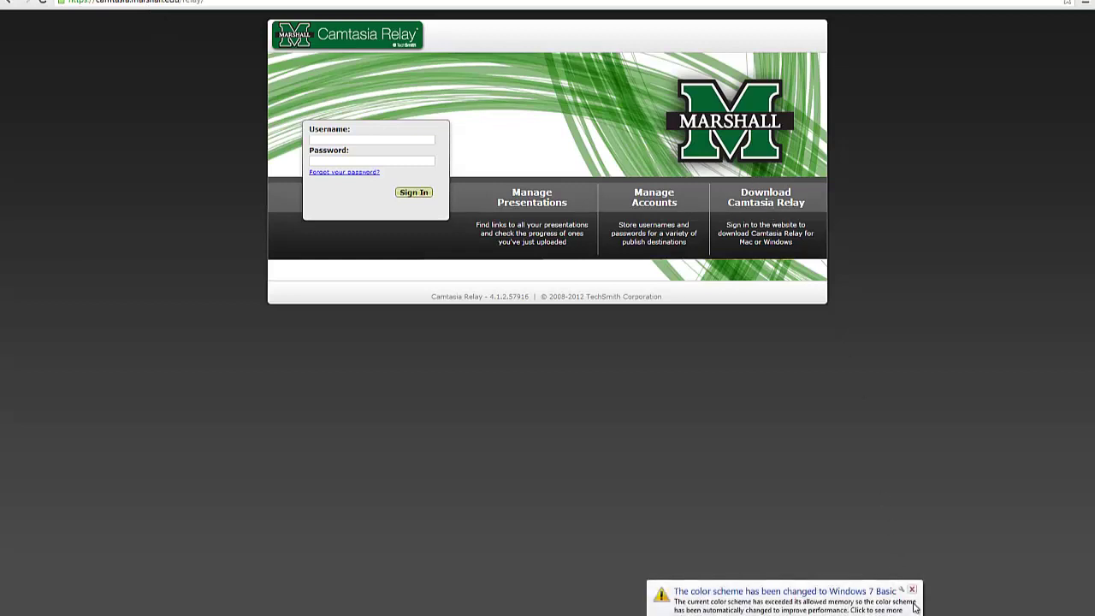
Dismiss the colour-scheme notice and sign in to Camtasia Relay with the Relay username and password
left_click(913, 590)
left_click(374, 138)
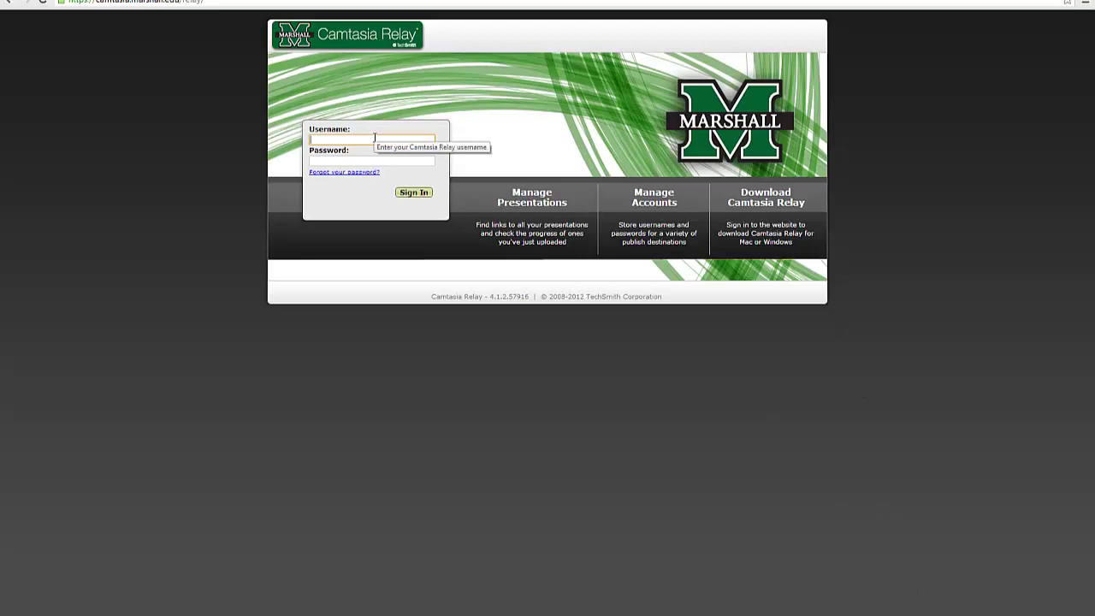
type("wait")
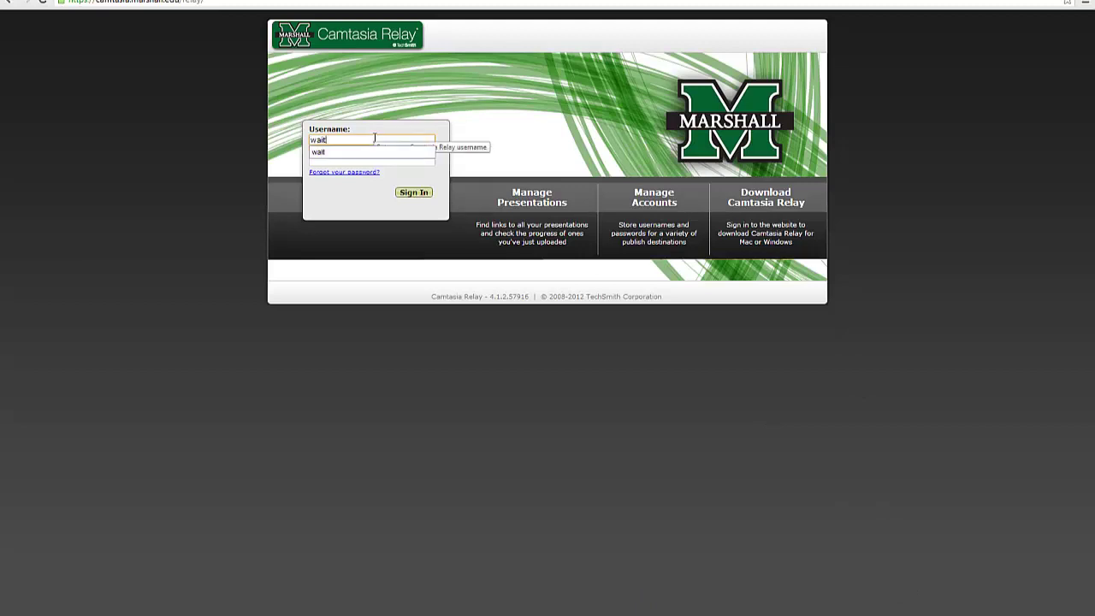
key("Tab")
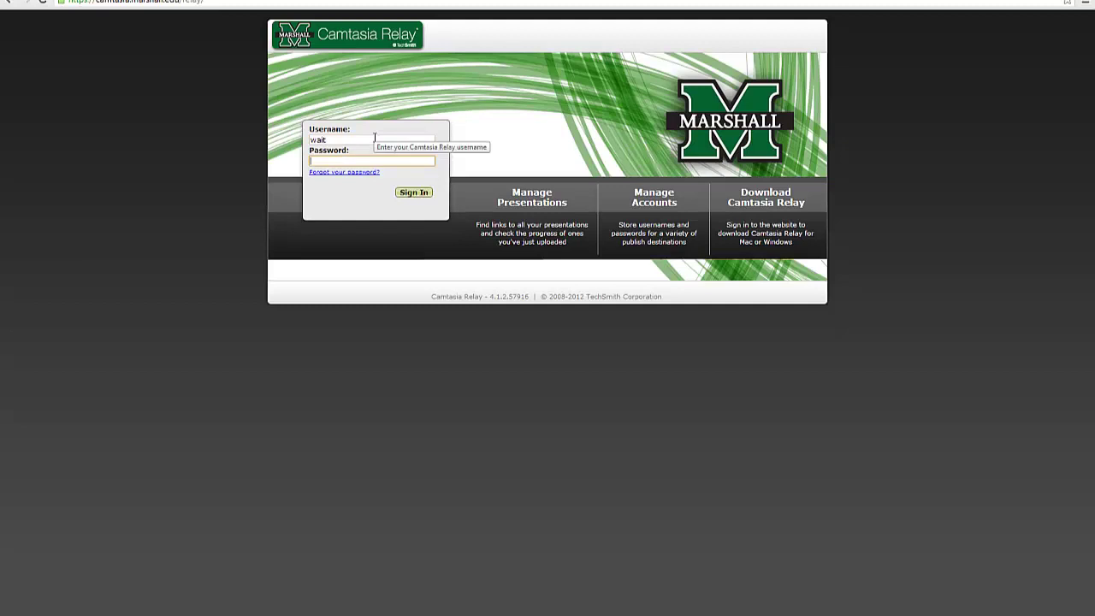
type("••••••")
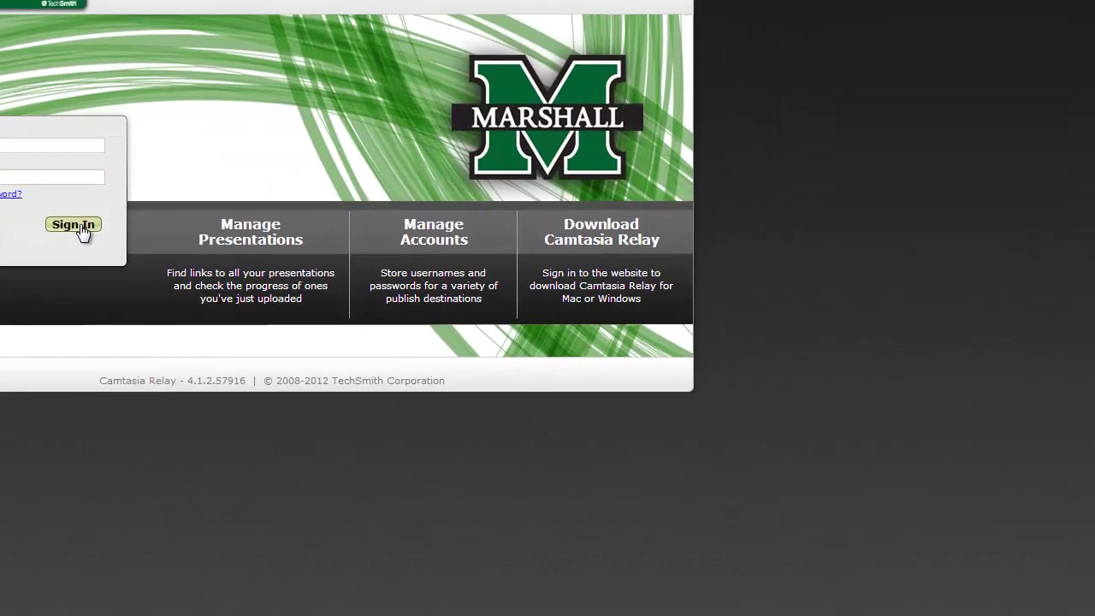
left_click(77, 226)
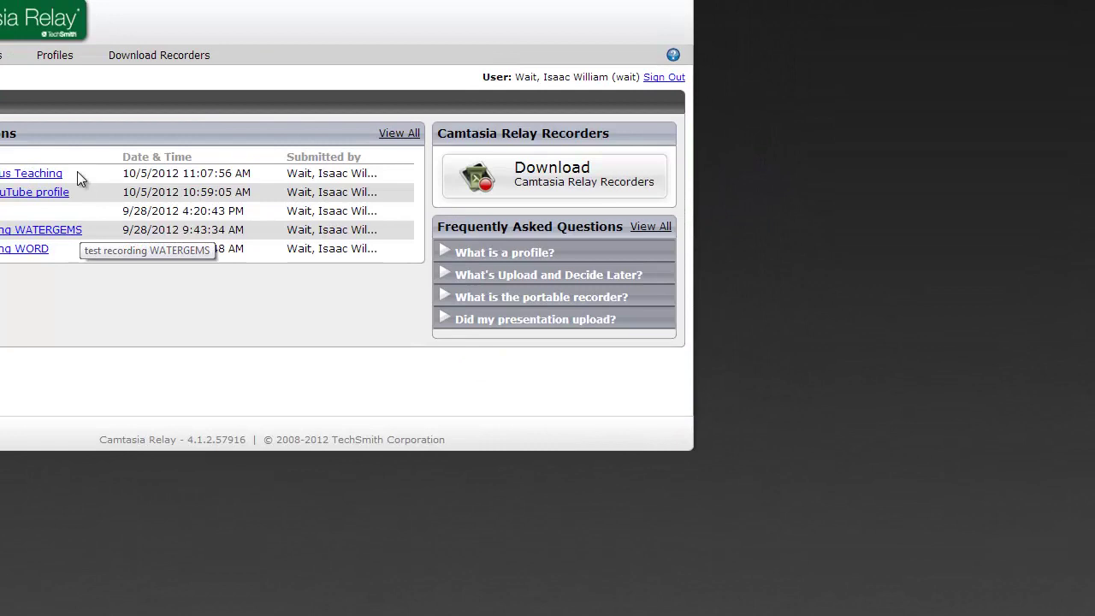
mouse_move(138, 62)
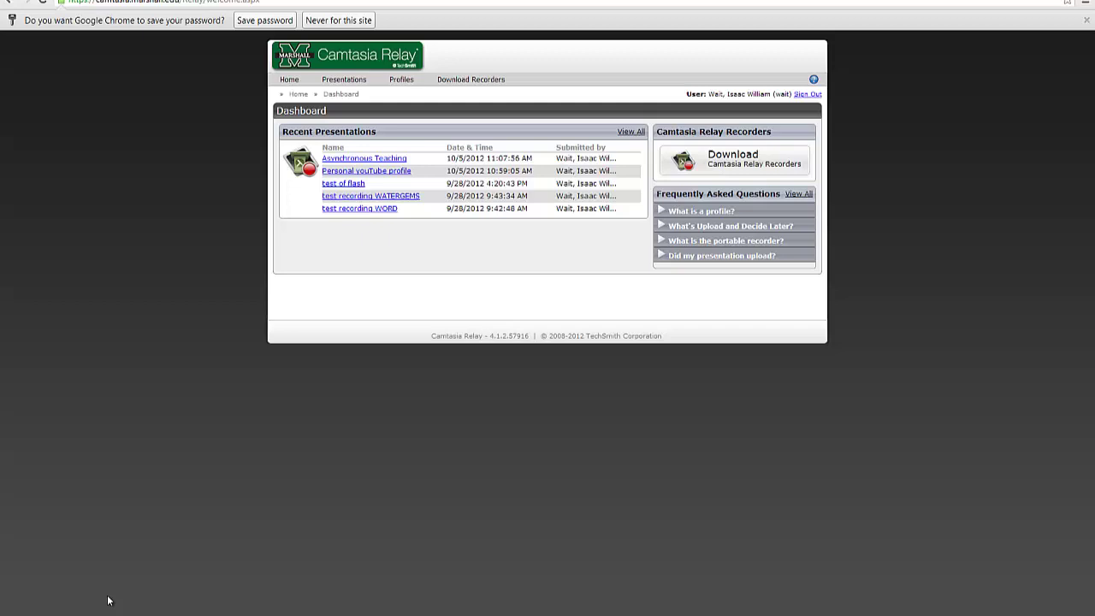
Launch the Camtasia Relay recorder by searching 'cam' in the Start menu
key("super")
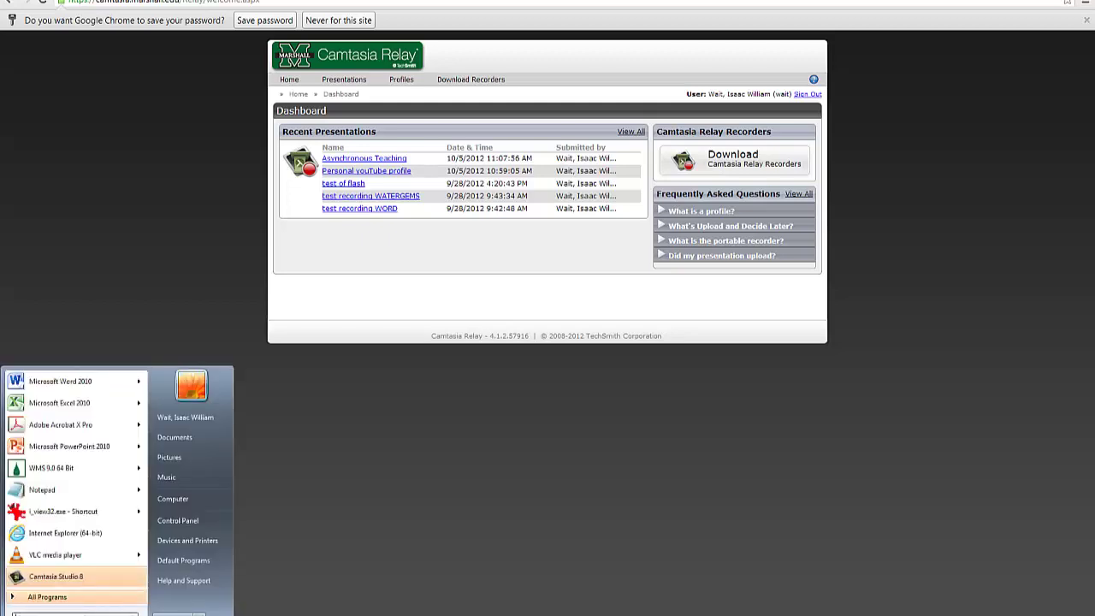
type("cam")
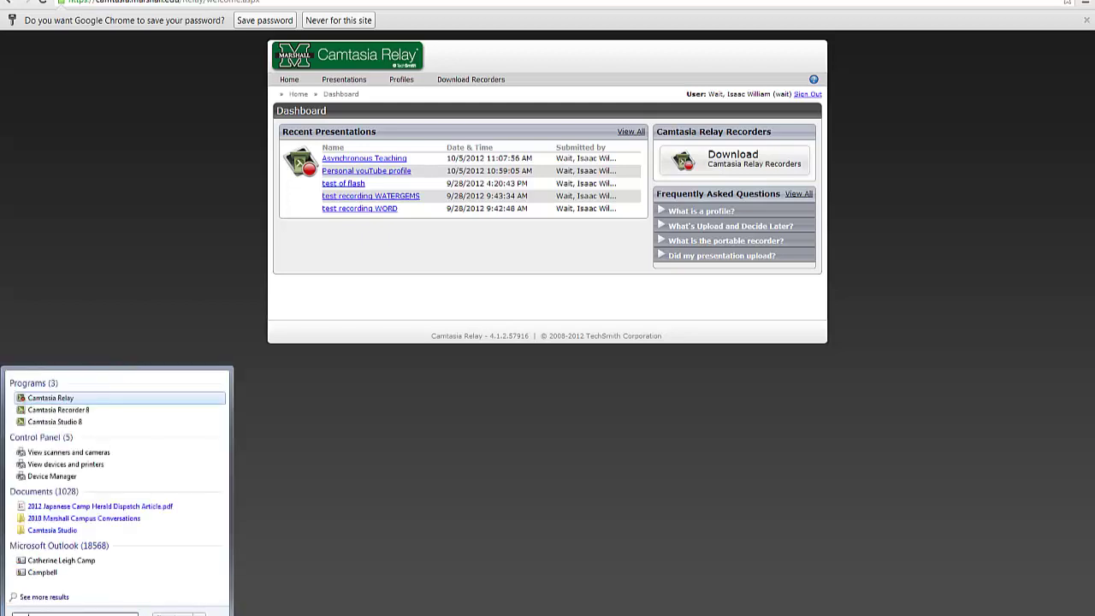
left_click(54, 398)
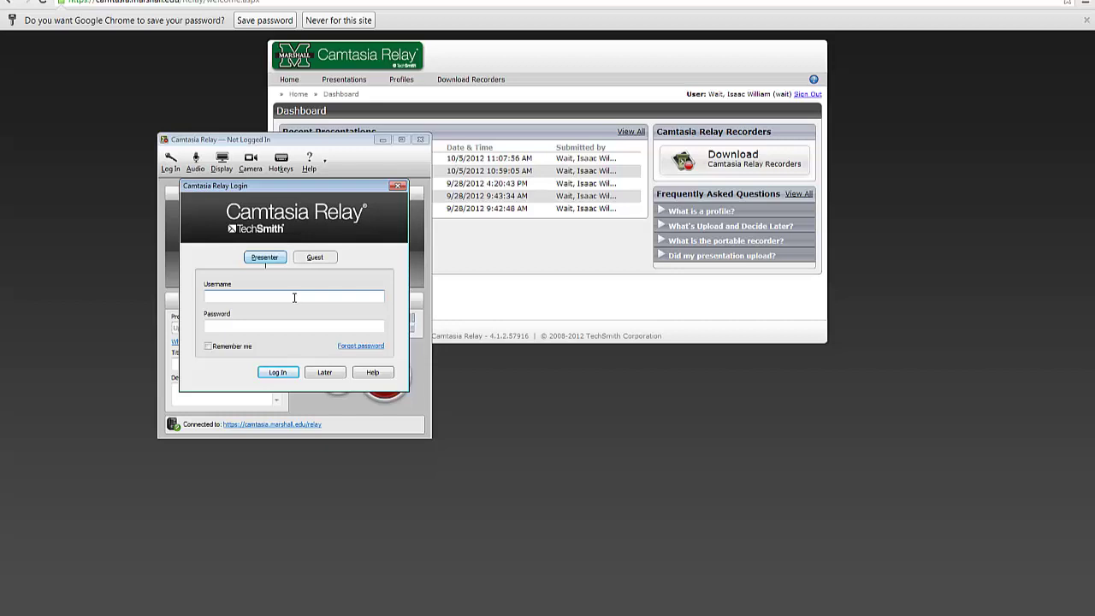
Log the recorder in with the Relay username and password, minimize it, and view the profiles
type("wait")
key("Tab")
type("******")
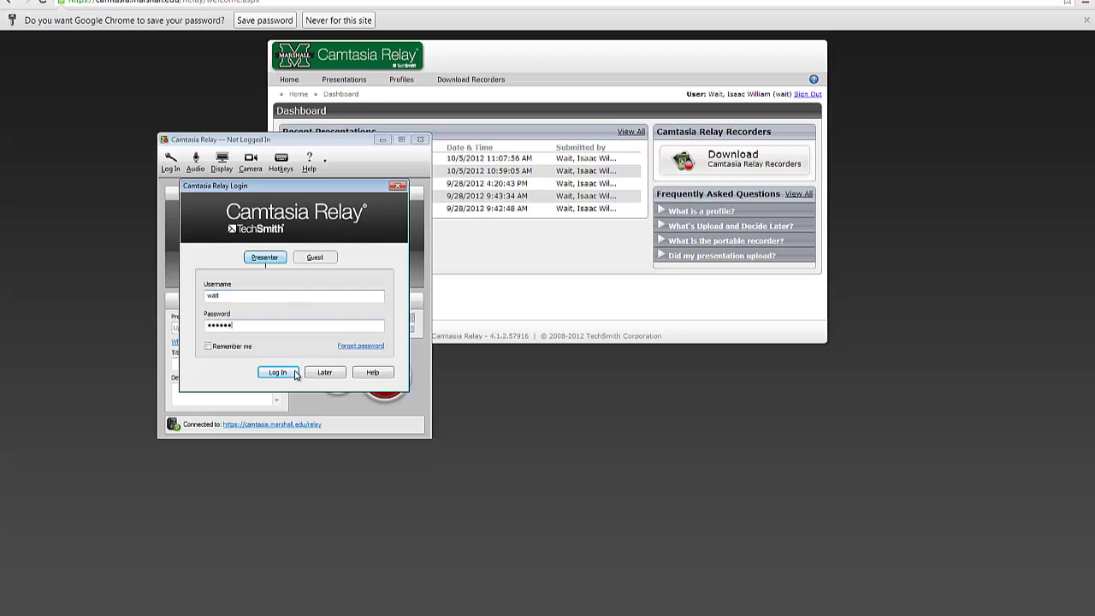
left_click(287, 374)
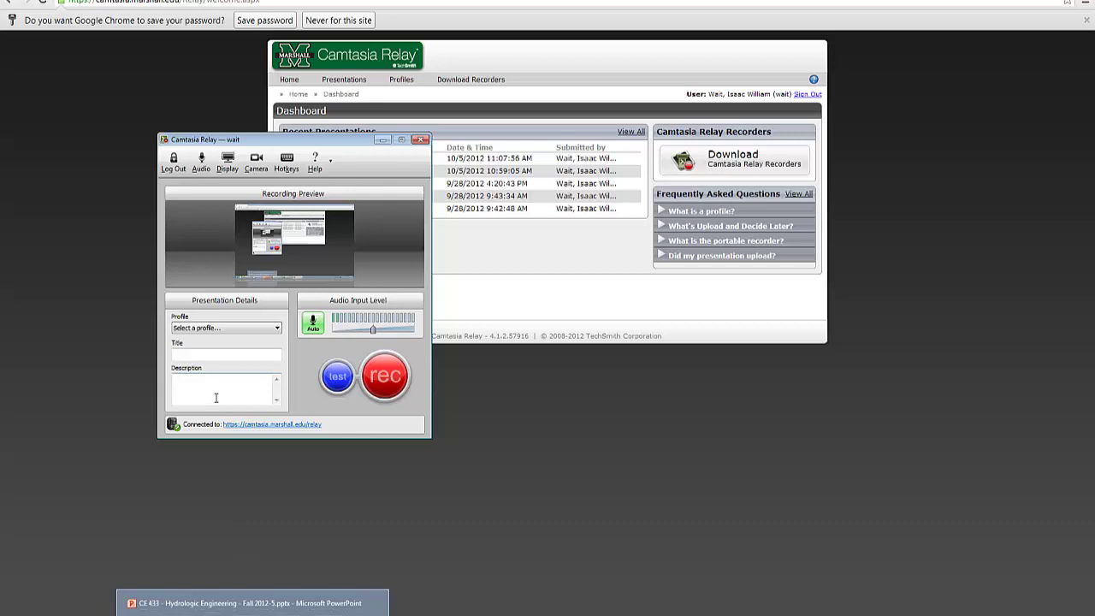
left_click(383, 140)
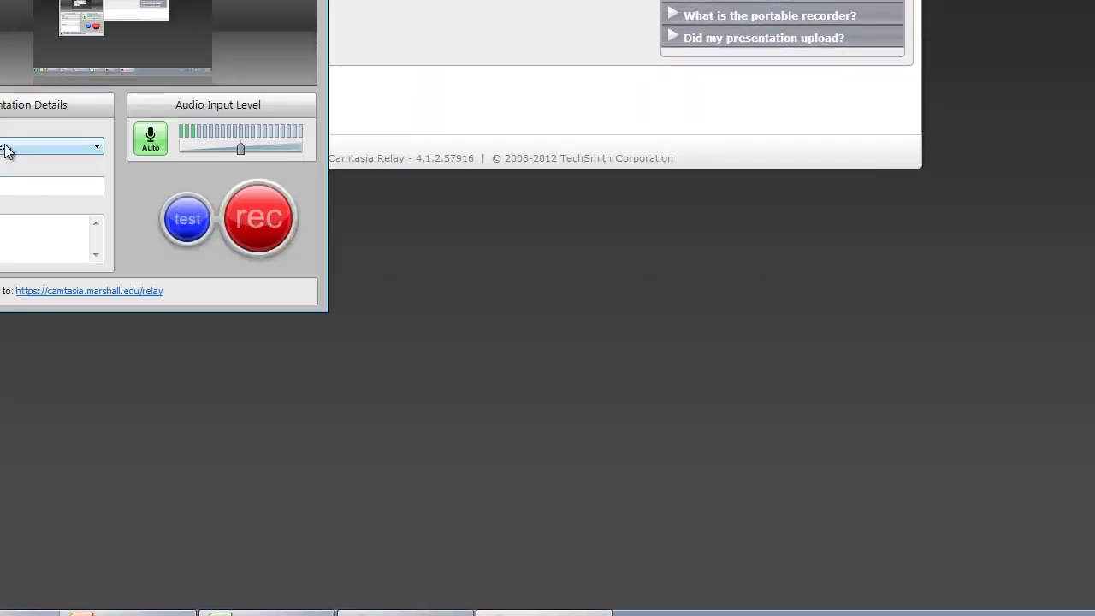
left_click(4, 151)
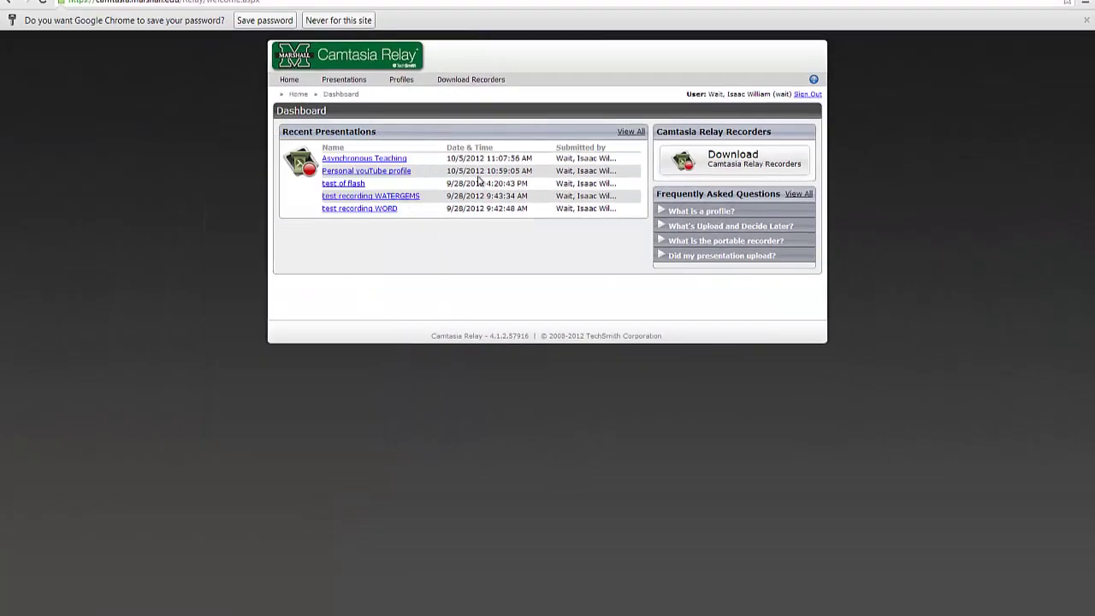
Go to the Publish Account Setup page from the Profiles menu
mouse_move(402, 86)
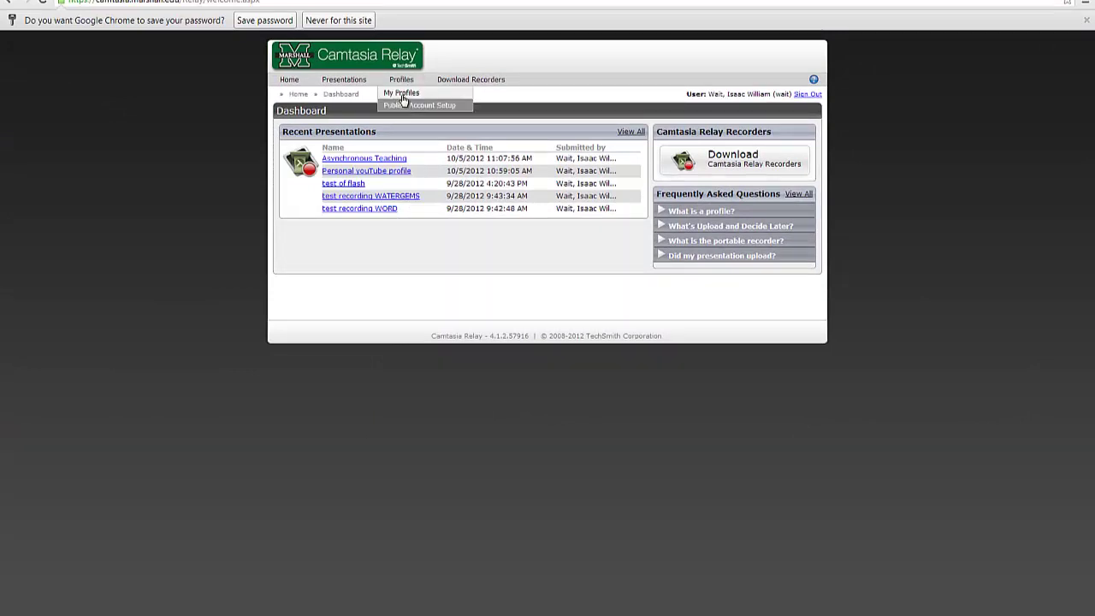
left_click(401, 94)
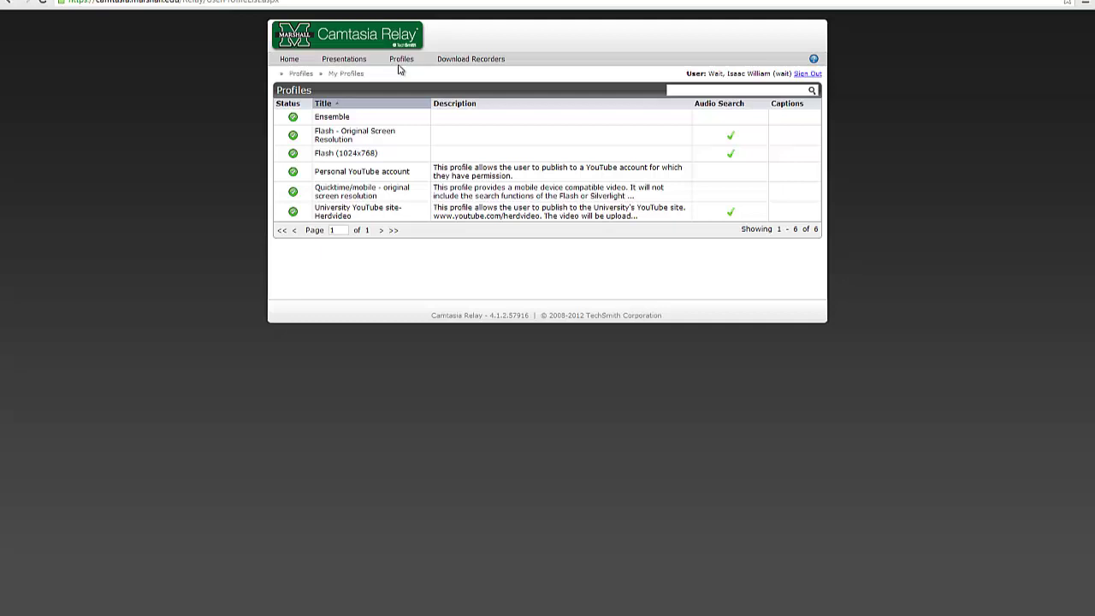
mouse_move(399, 69)
left_click(408, 87)
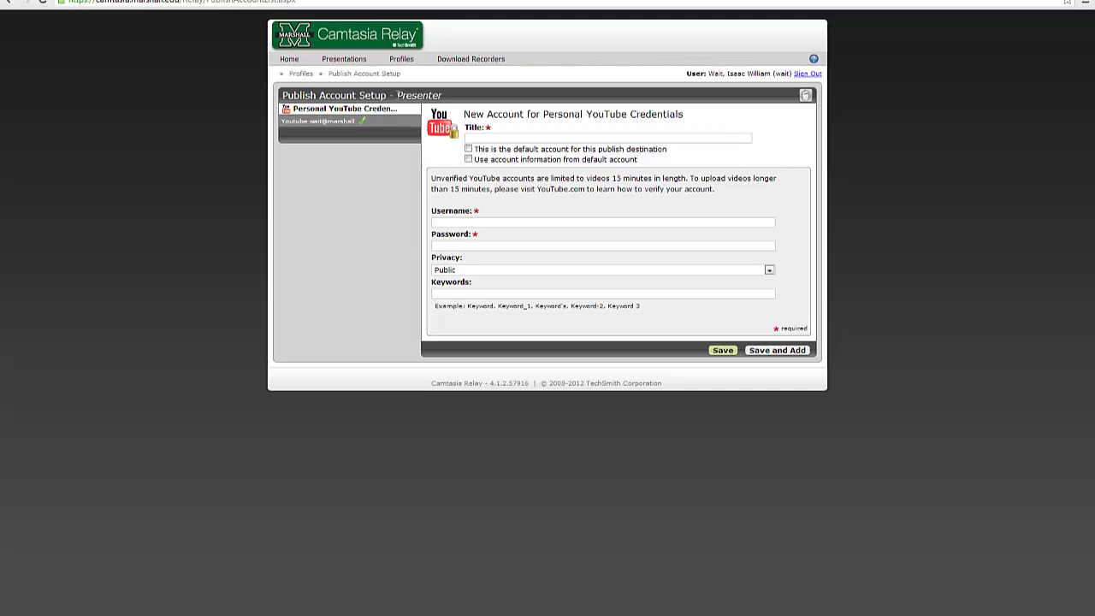
Save a publish account titled 'My personal YouTube account' with the YouTube username and password
left_click(498, 137)
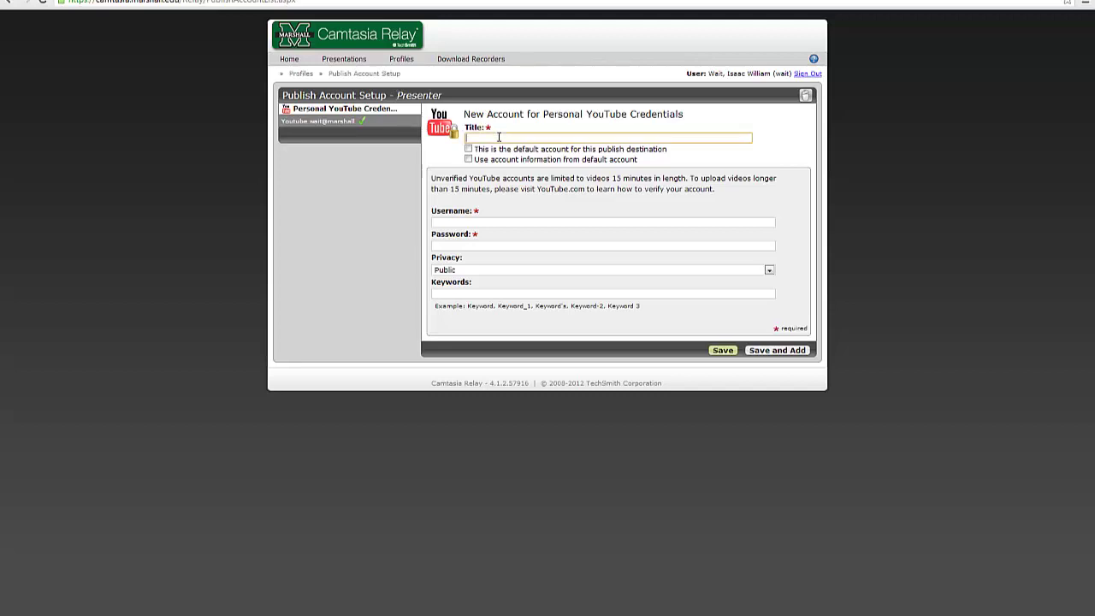
type("My personal YouTube account")
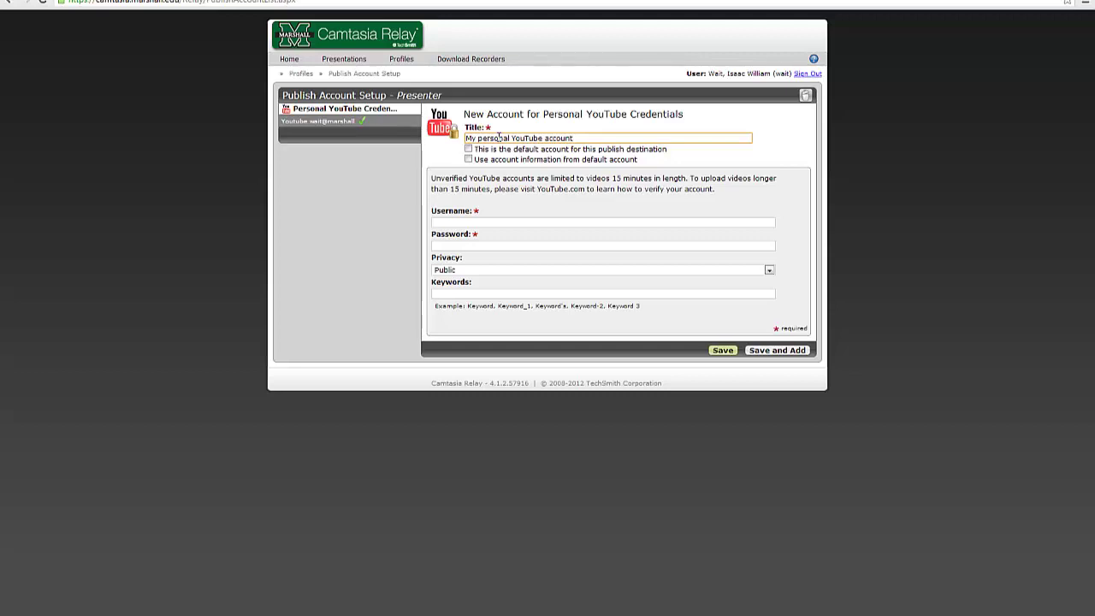
left_click(524, 221)
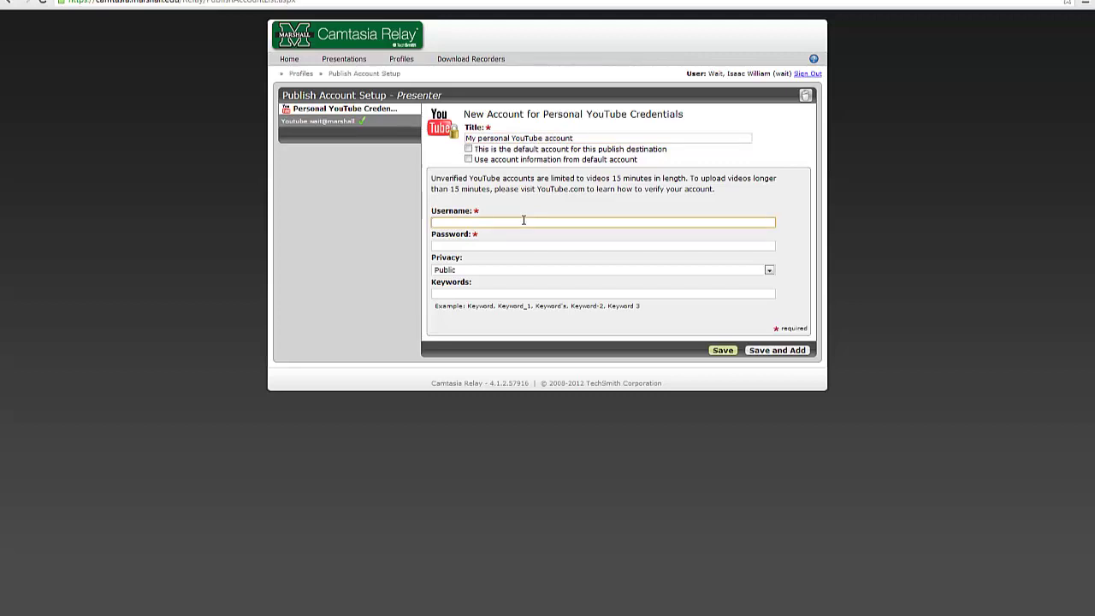
key("Tab")
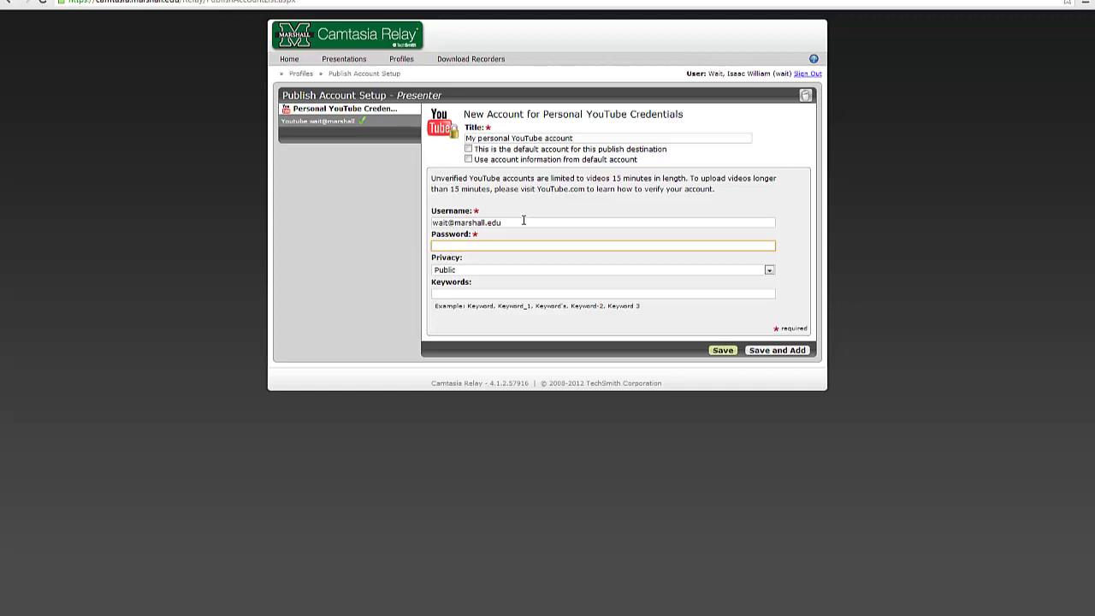
type("••••••••")
left_click(724, 351)
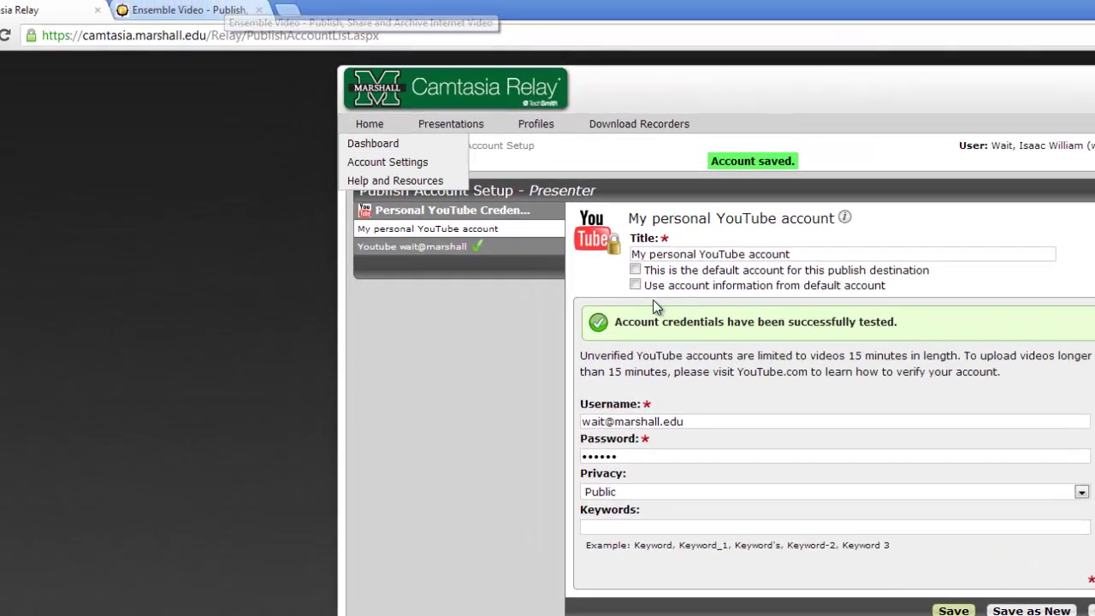
Visit youtube.com in a new tab, confirm the unfamiliar sign-in warning, and return to Relay
left_click(708, 429)
left_click(692, 461)
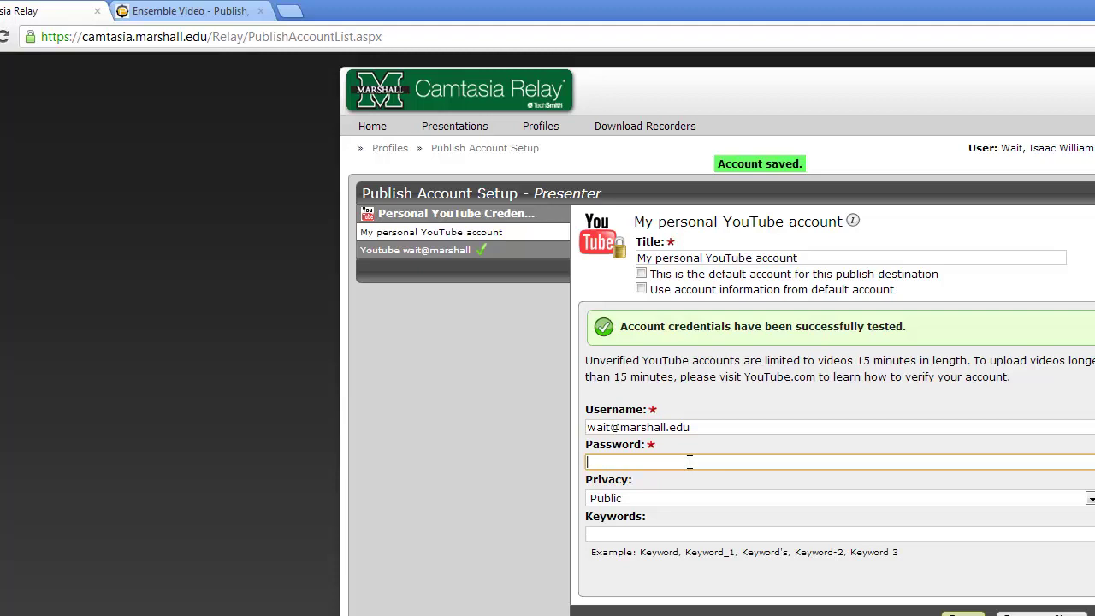
left_click(289, 13)
type("youtube.com")
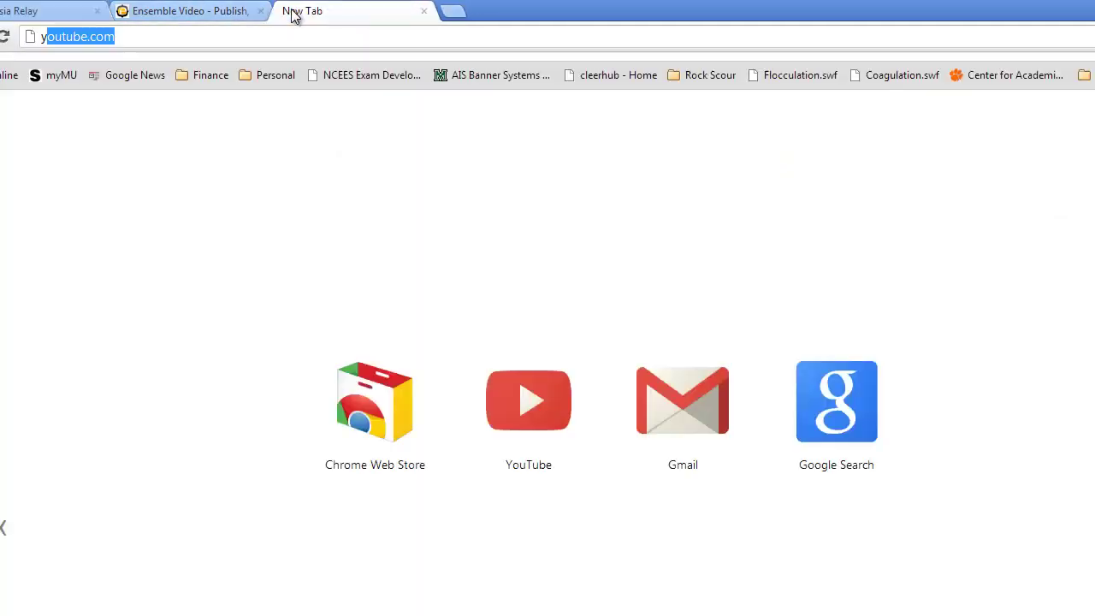
key("Return")
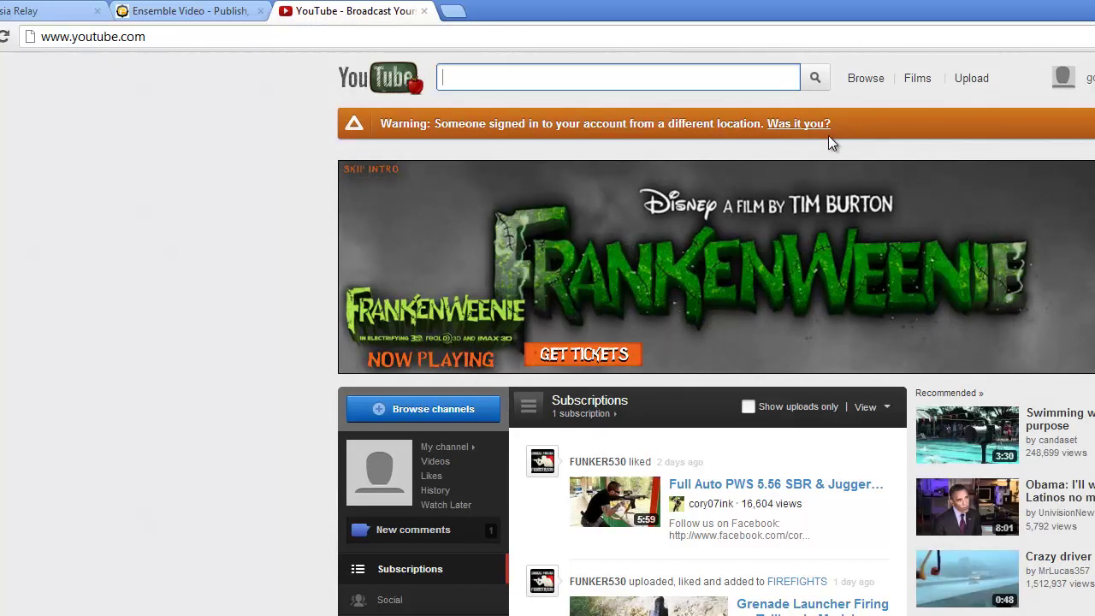
left_click(808, 125)
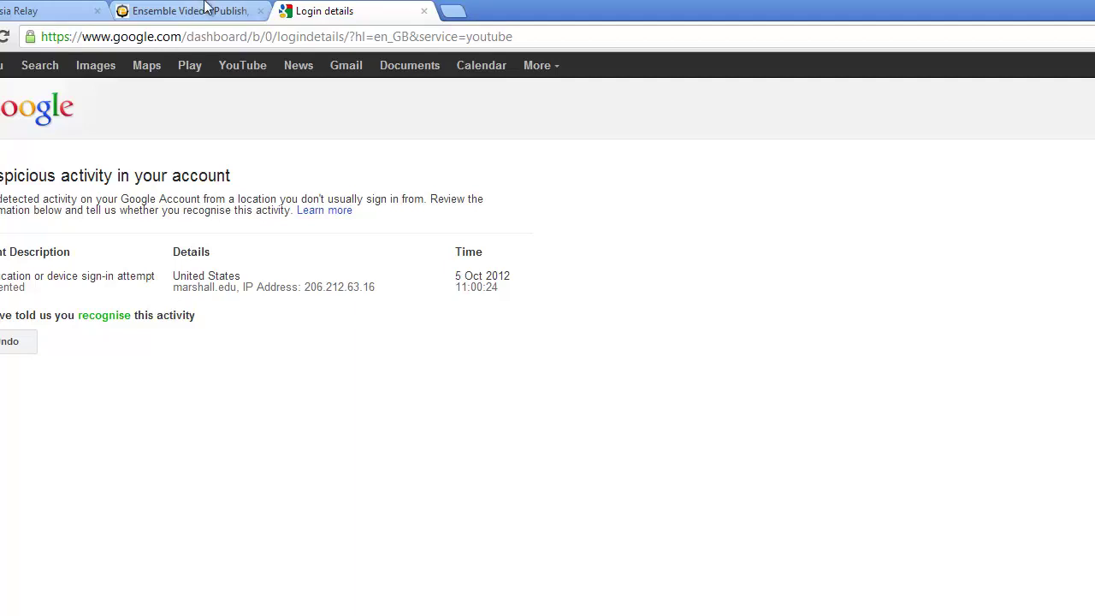
left_click(52, 11)
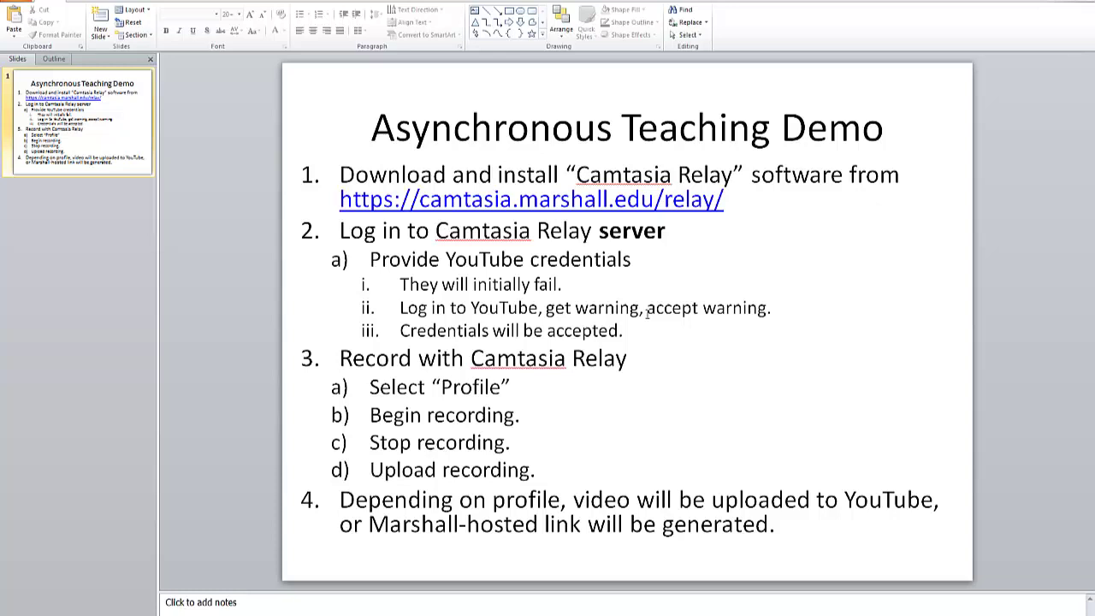
Select the Ensemble profile in the recorder after briefly trying the Personal YouTube account profile
mouse_move(252, 615)
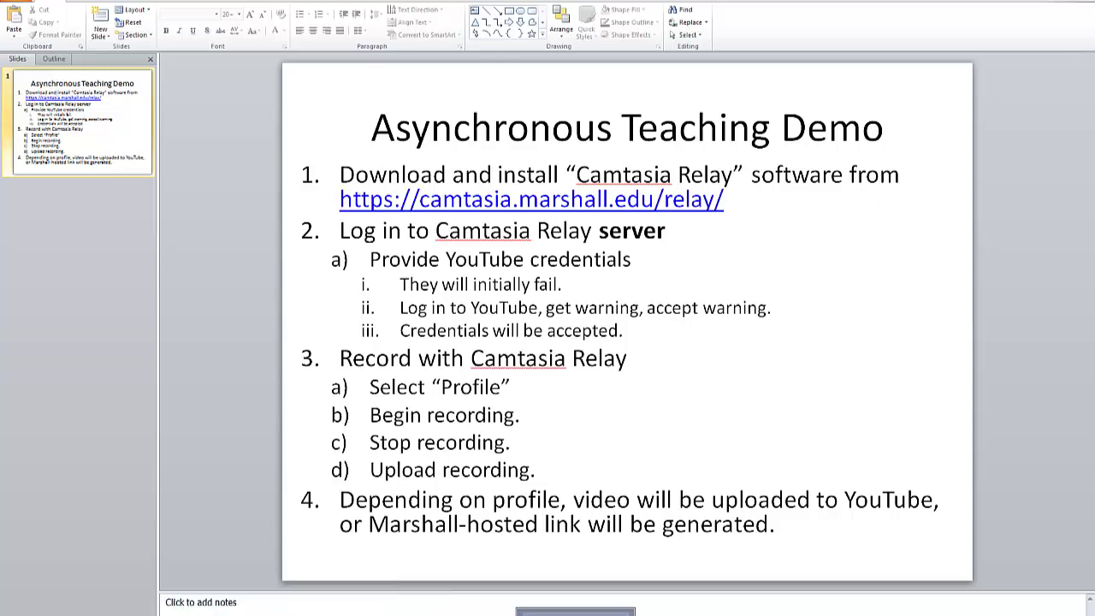
left_click(579, 612)
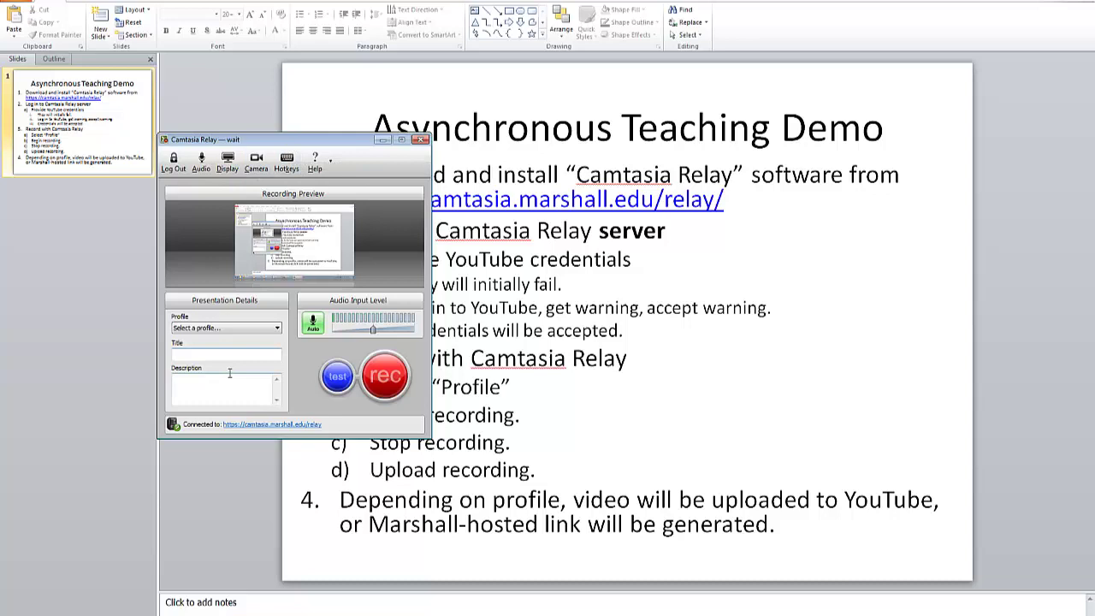
left_click(262, 330)
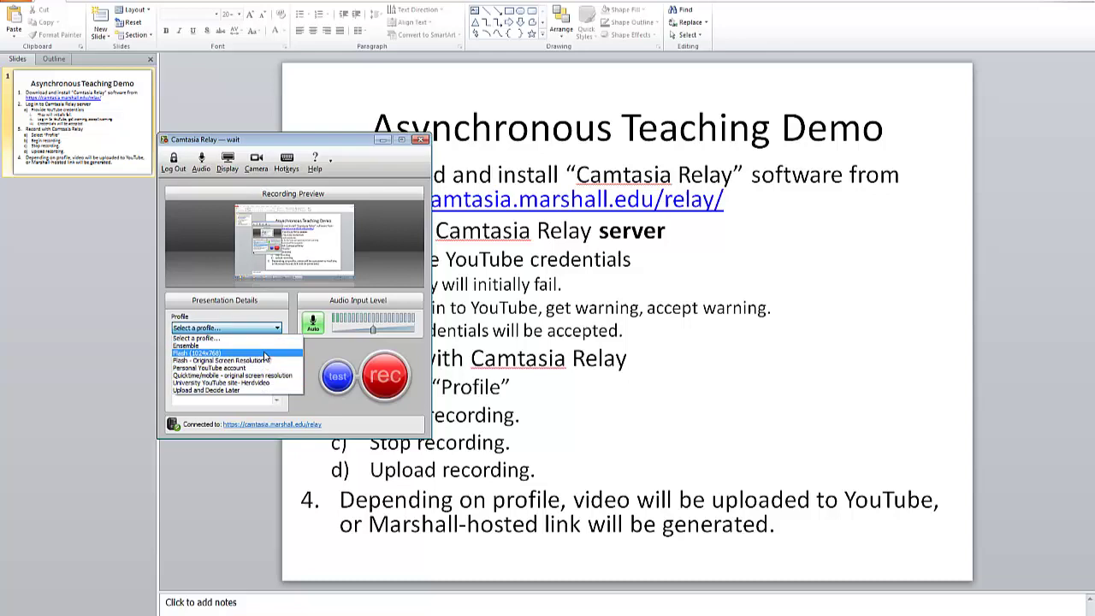
left_click(266, 345)
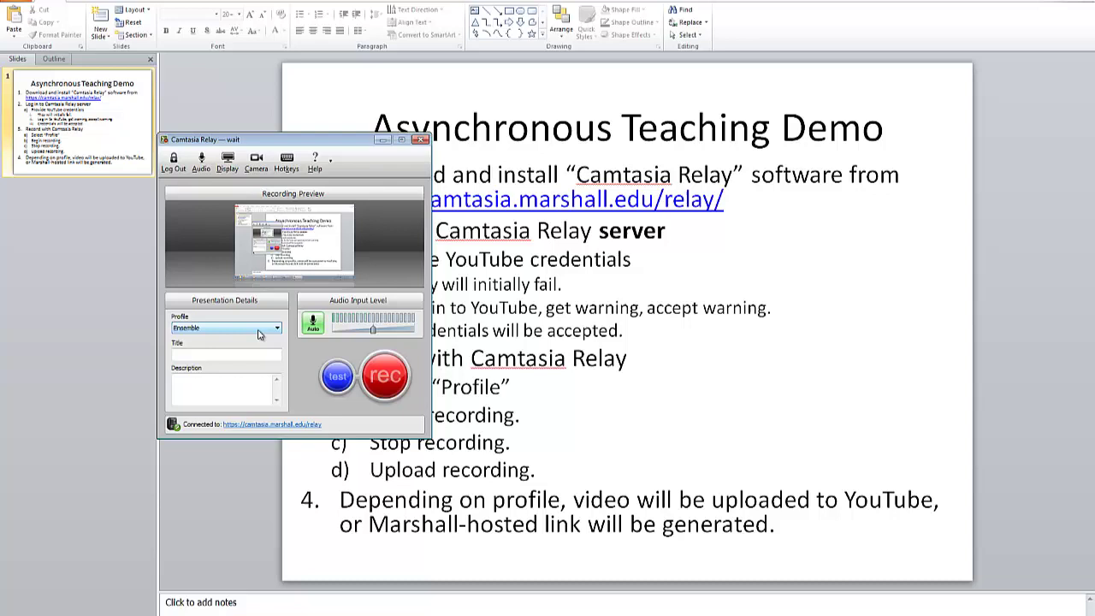
left_click(260, 333)
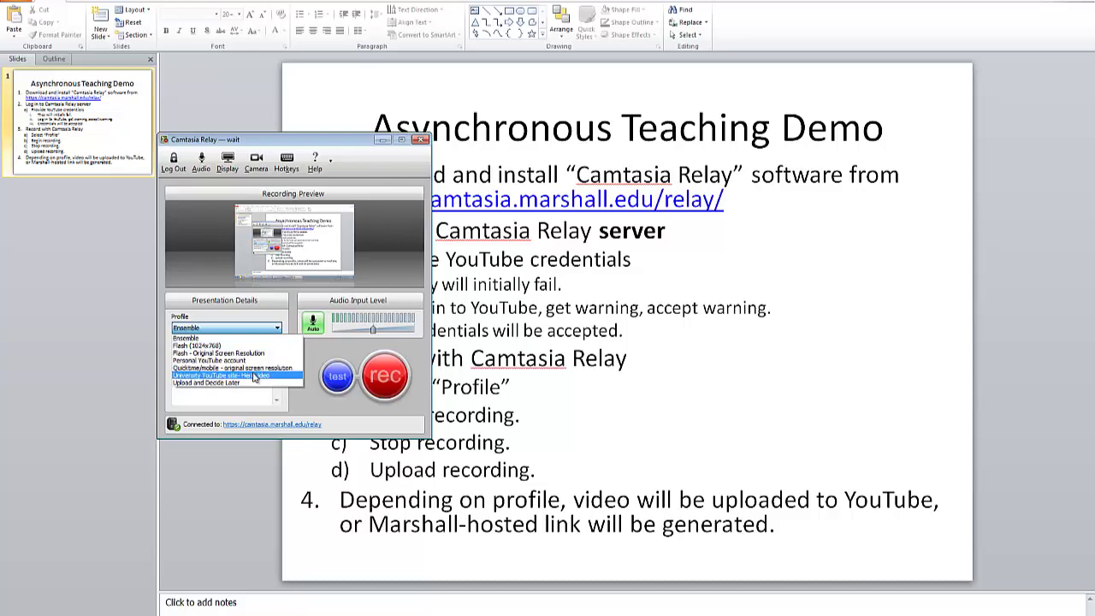
left_click(253, 360)
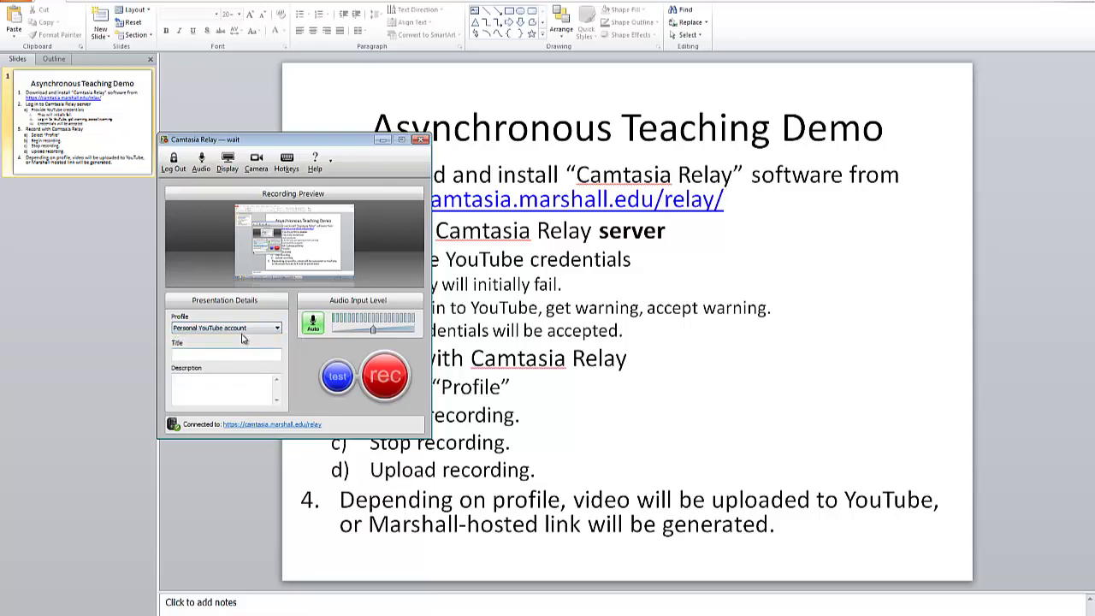
left_click(245, 330)
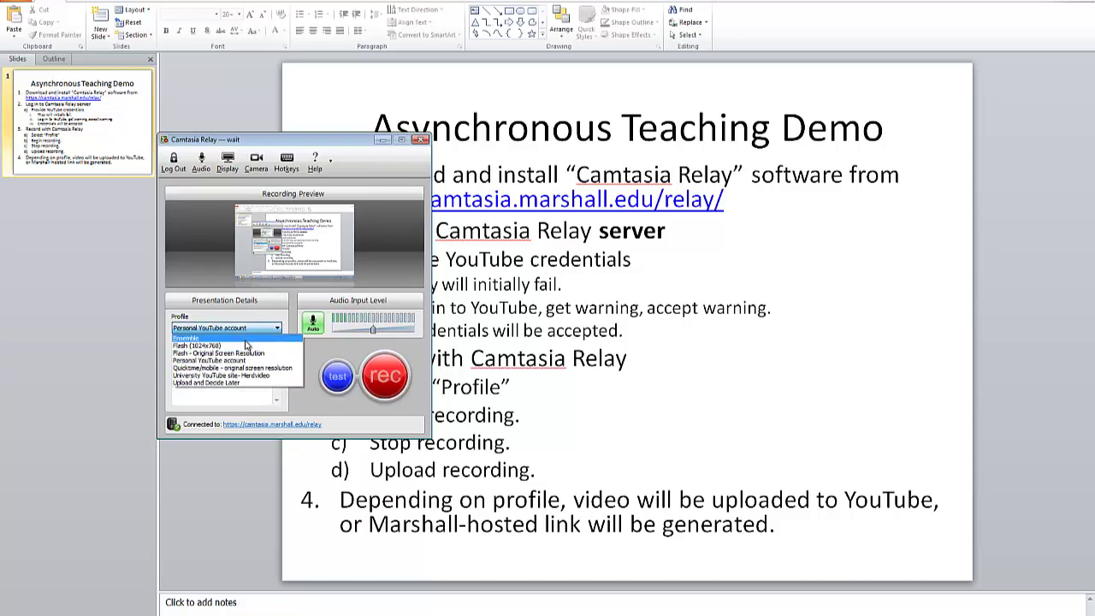
left_click(246, 339)
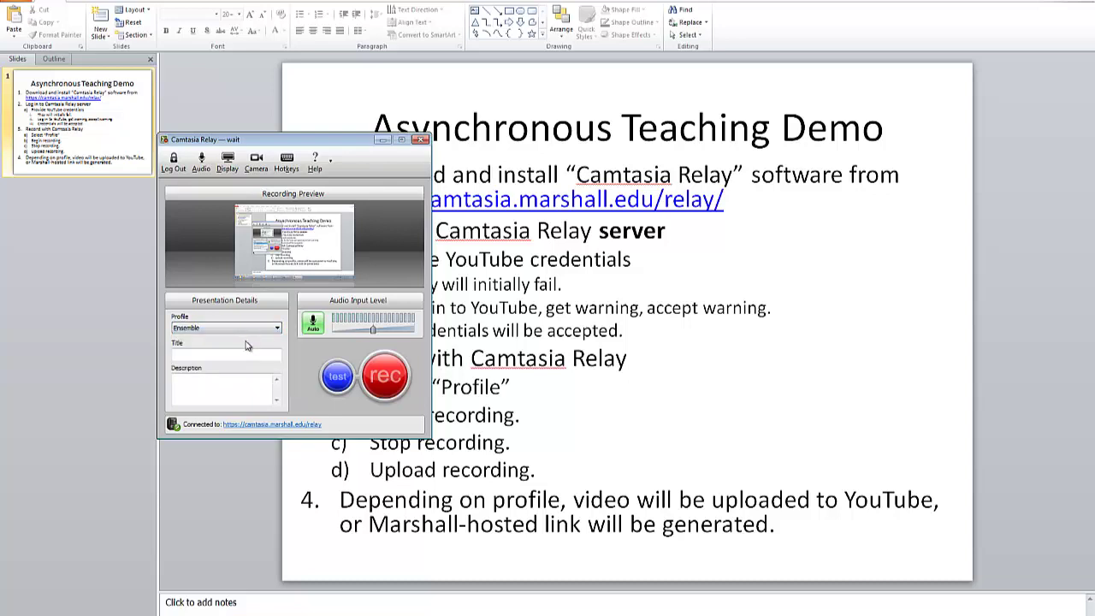
Enter 'Demo recording, hosted at Marshall' as the recording title
left_click(242, 356)
type("Demo recording, hosted at Marshall")
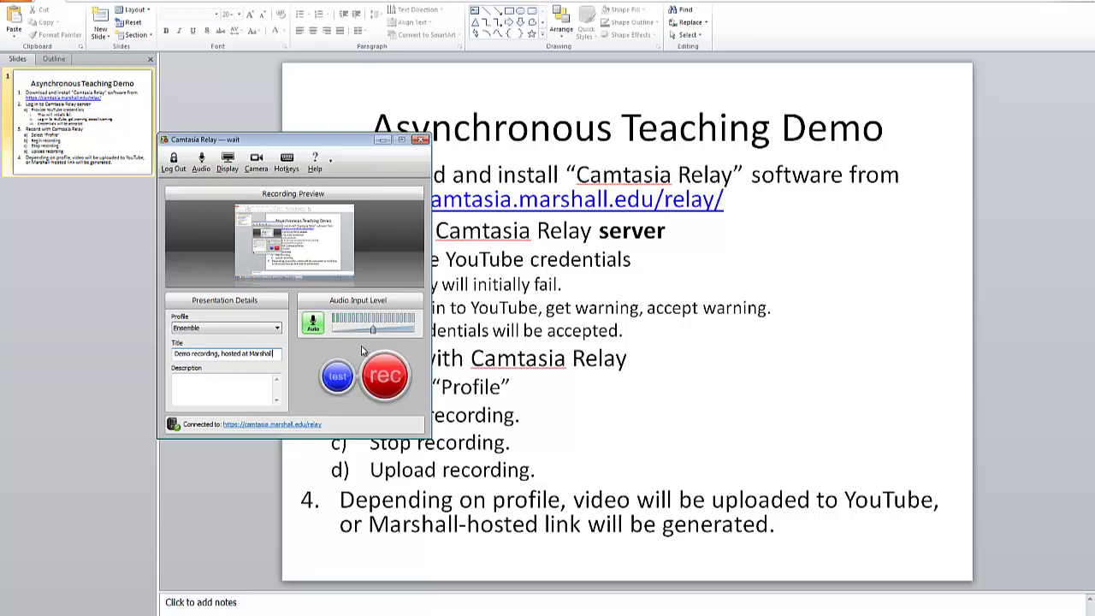
Start recording, pause at about 00:00:07, then resume
left_click(385, 366)
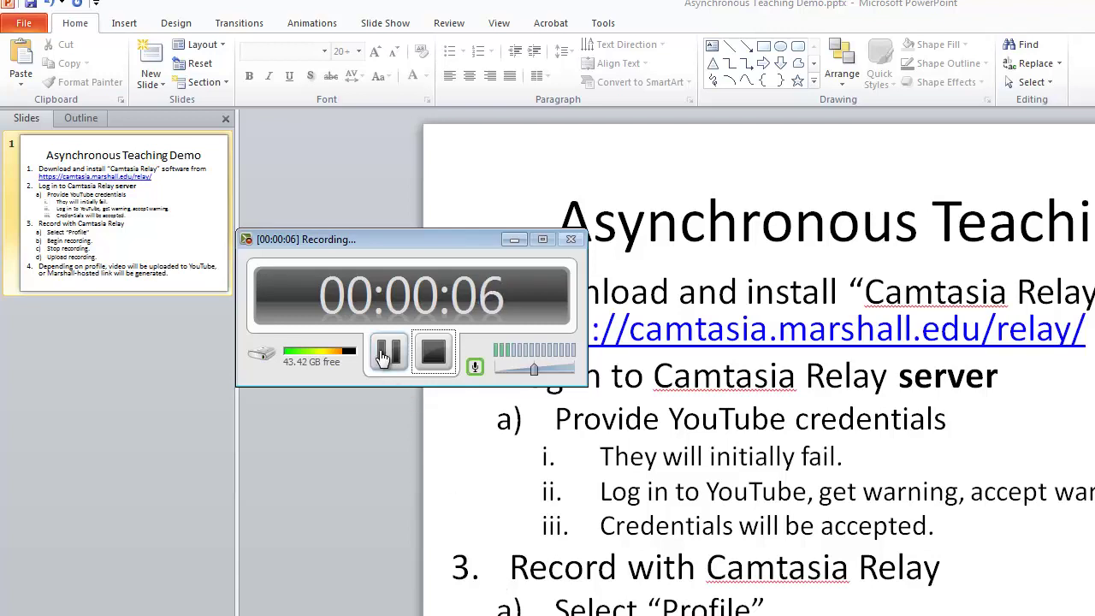
left_click(383, 353)
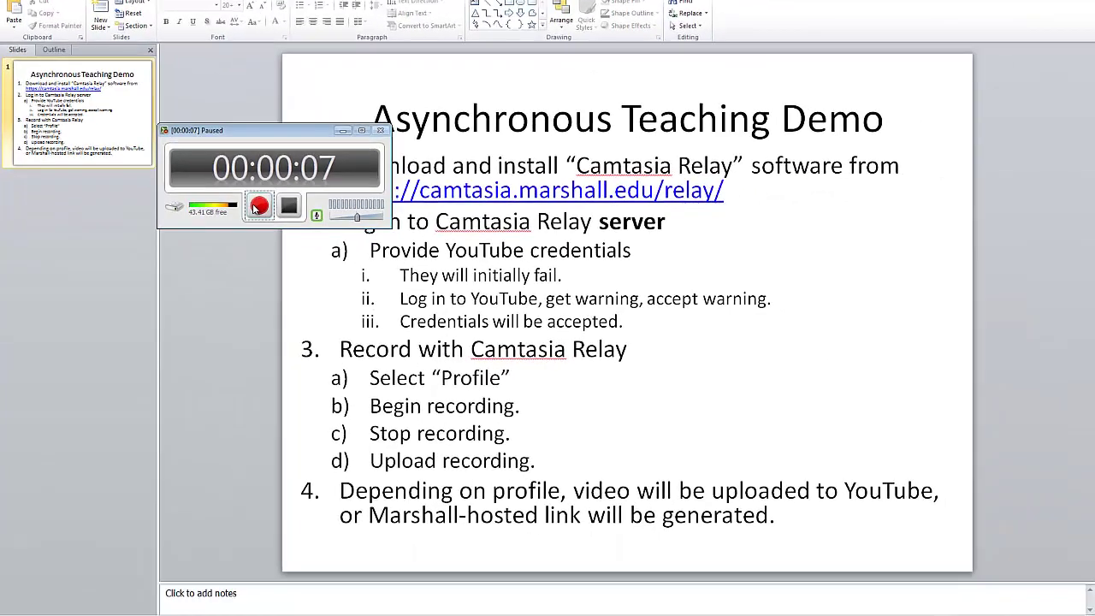
left_click(259, 207)
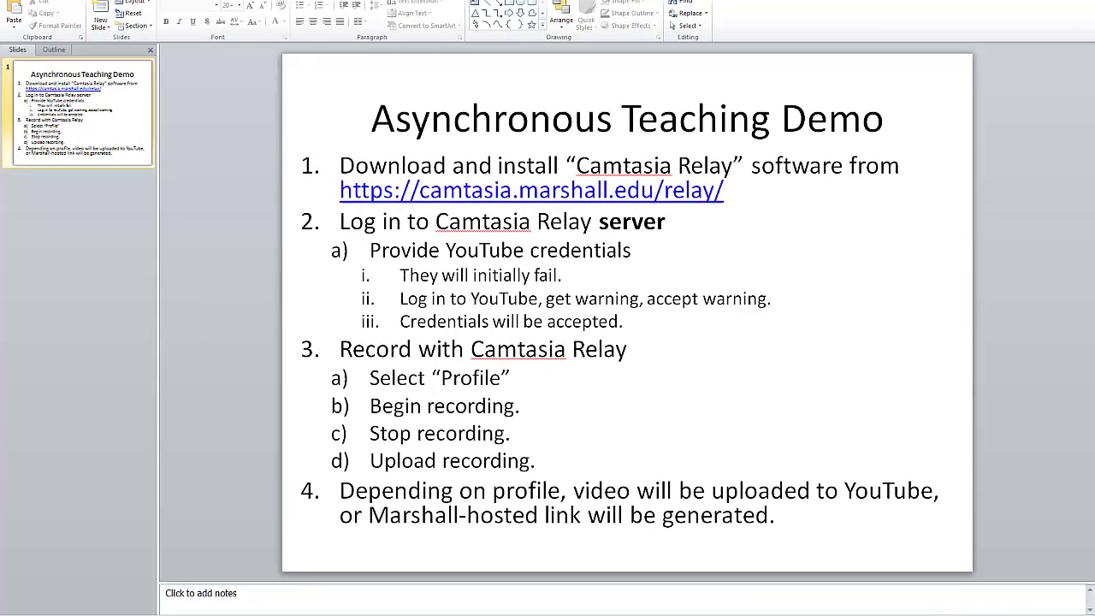
Show the stormwater Data Needed for Storm Sewer Design slide, then the Metacentric Height Lab 8 workbook
key("alt+Tab")
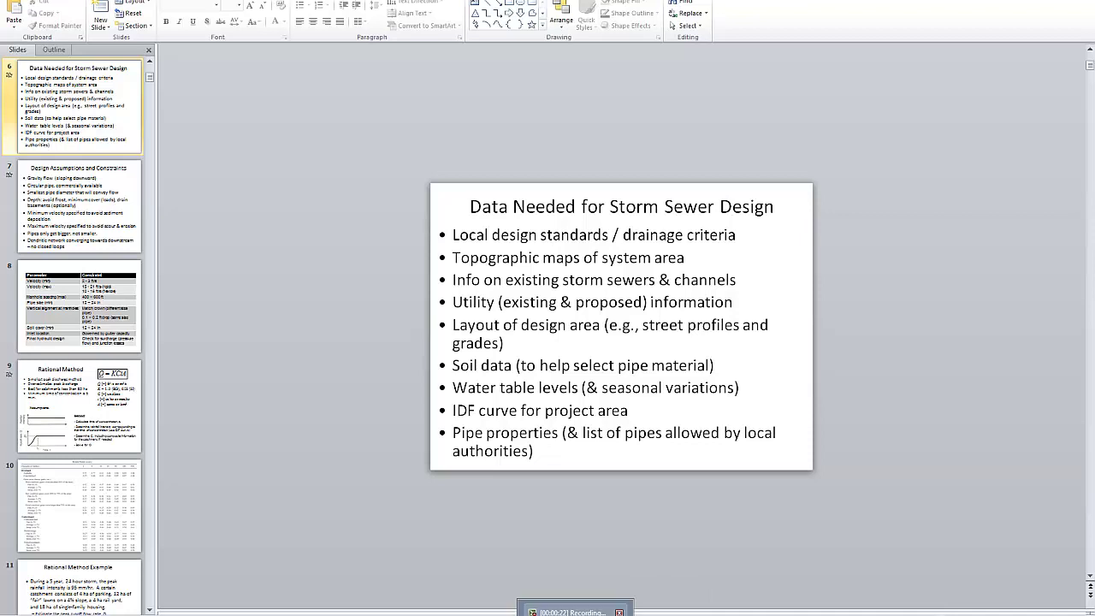
key("alt+Tab")
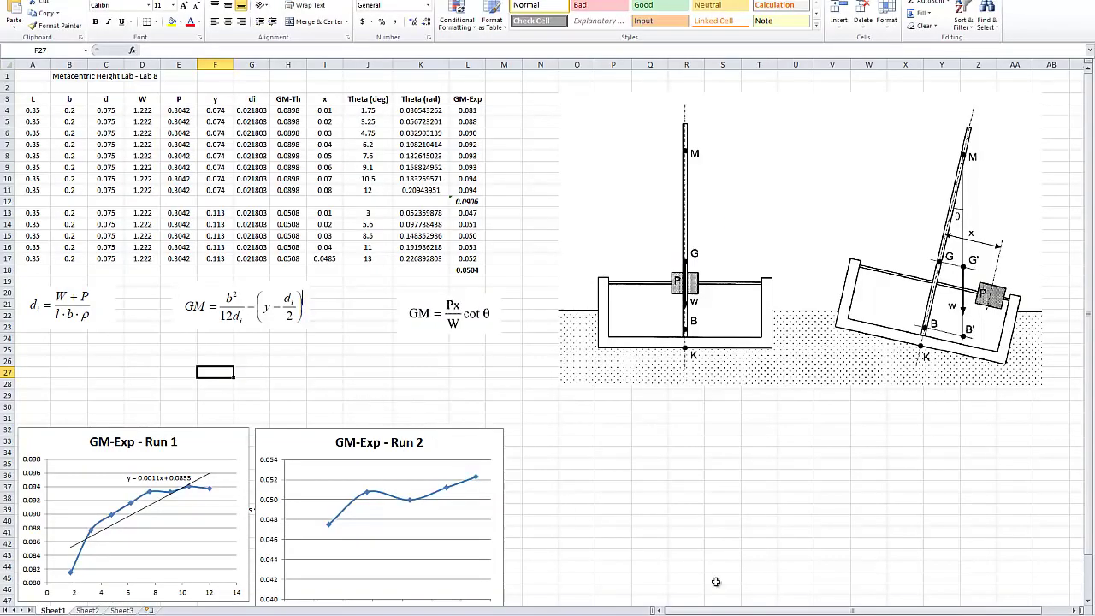
left_click(59, 135)
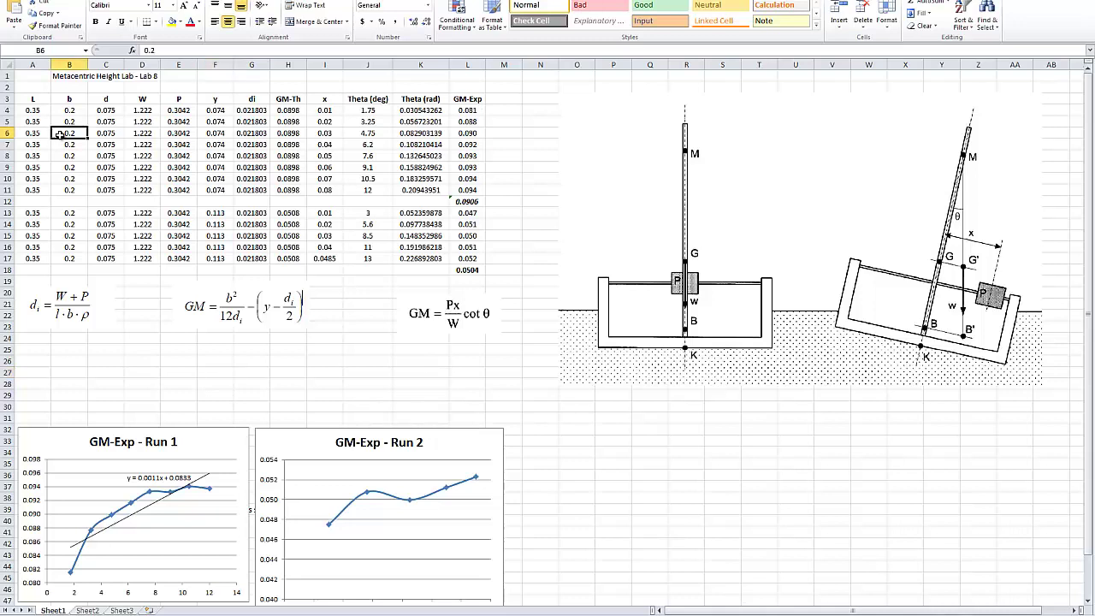
left_click(175, 130)
left_click(171, 51)
left_click(216, 122)
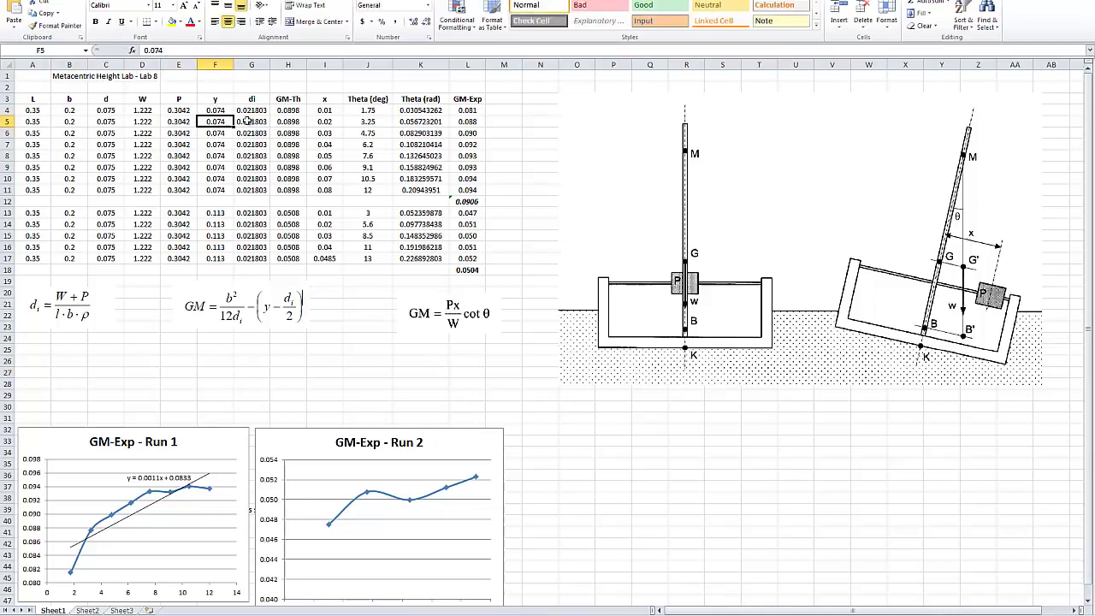
left_click(248, 121)
left_click(287, 52)
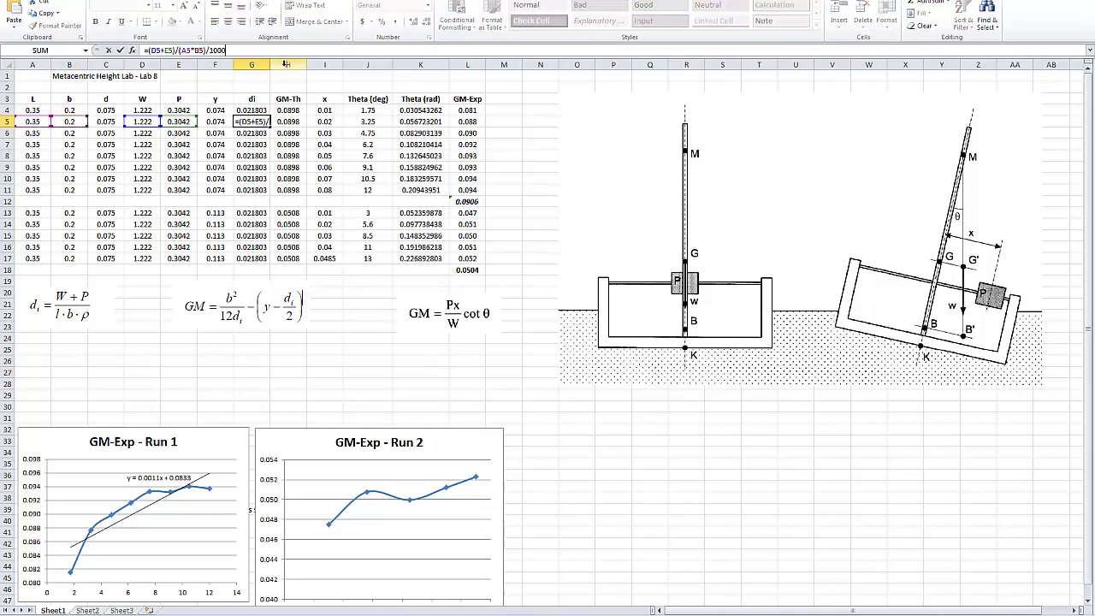
left_click(267, 190)
scroll(271, 197, "down", 8)
scroll(276, 214, "up", 2)
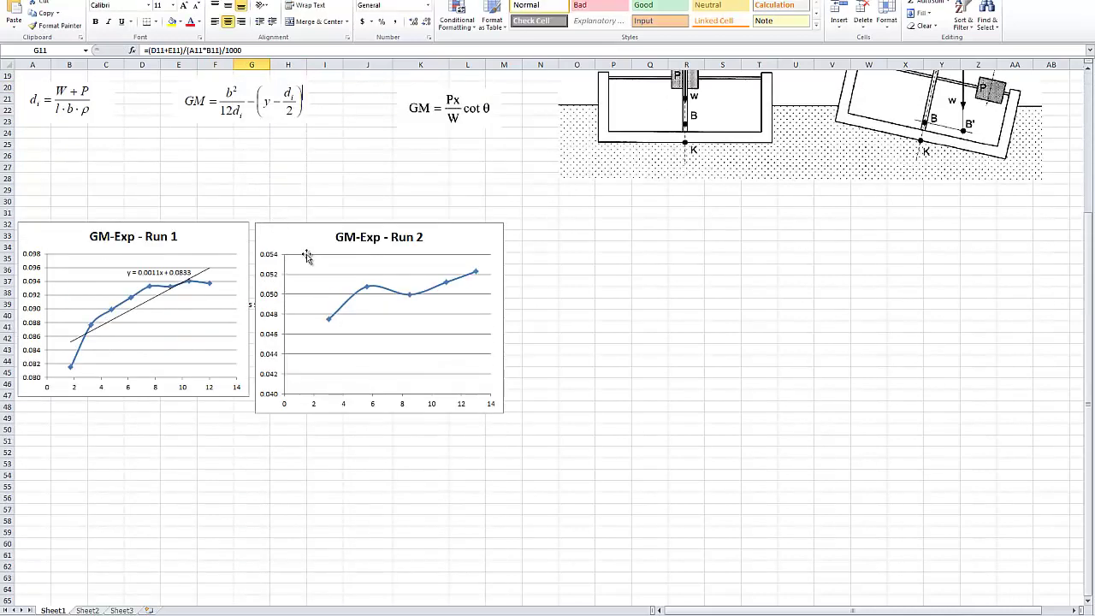
scroll(308, 252, "up", 6)
scroll(308, 252, "up", 1, "ctrl")
scroll(905, 558, "up", 1, "ctrl")
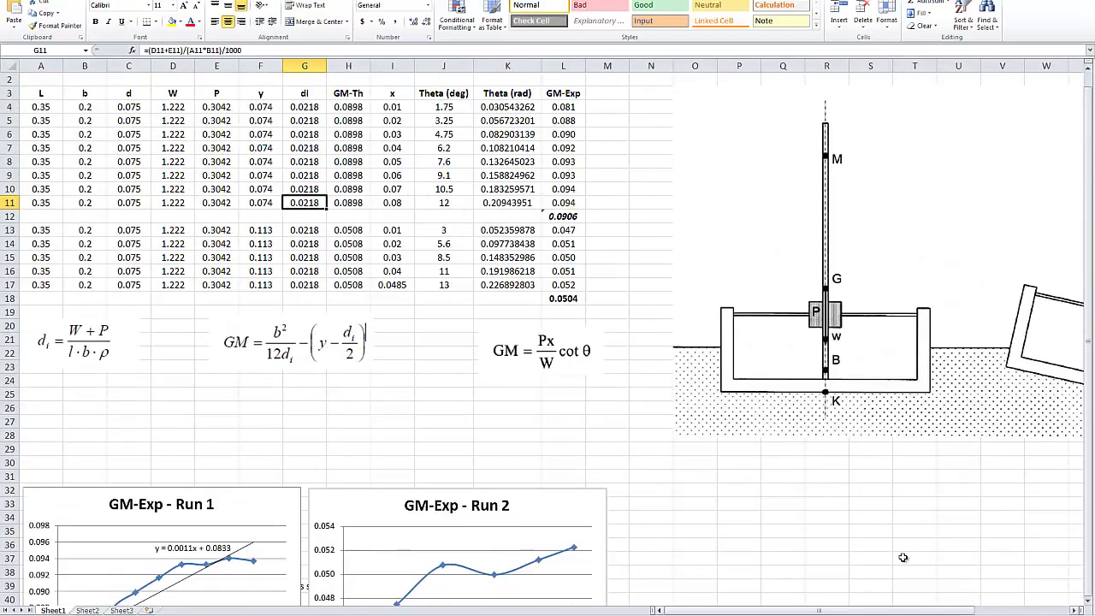
scroll(904, 558, "down", 5)
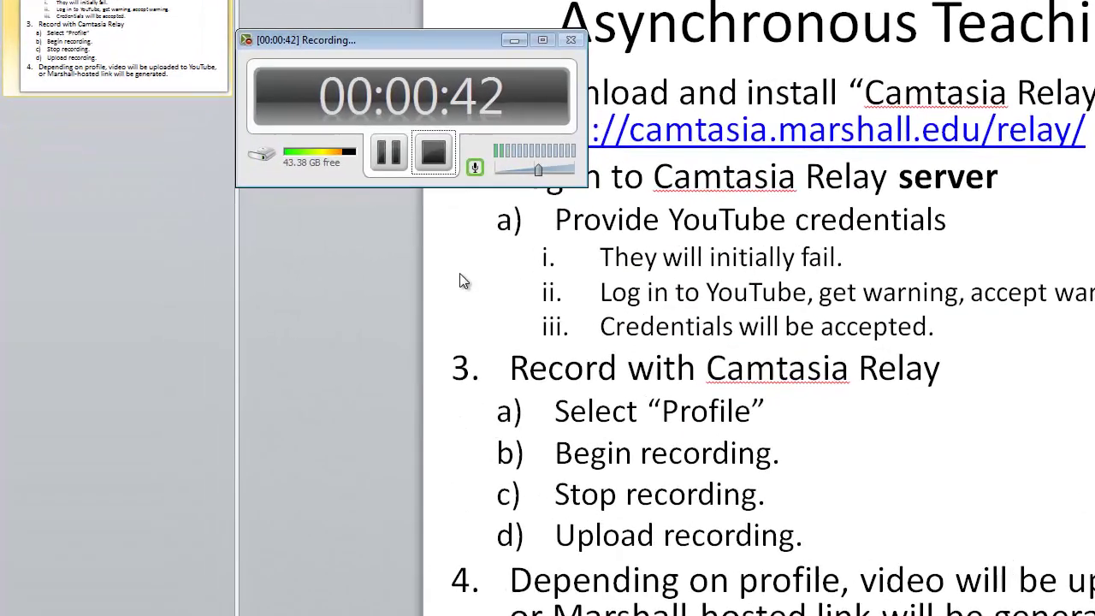
Stop the 44-second recording, scrub through its preview, and submit it for upload
left_click(433, 151)
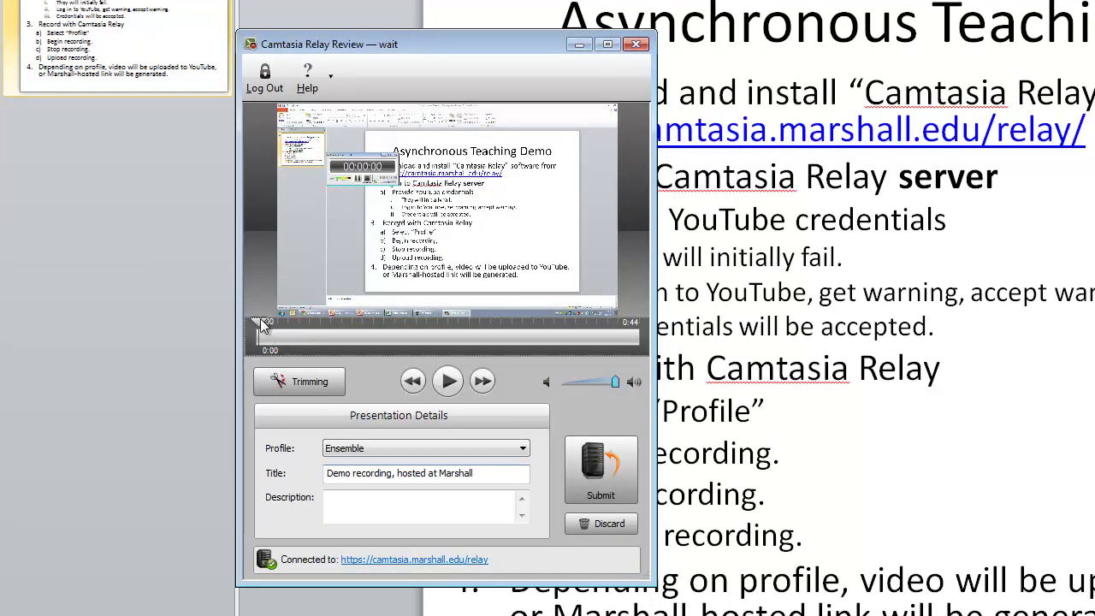
left_click_drag(259, 329, 408, 330)
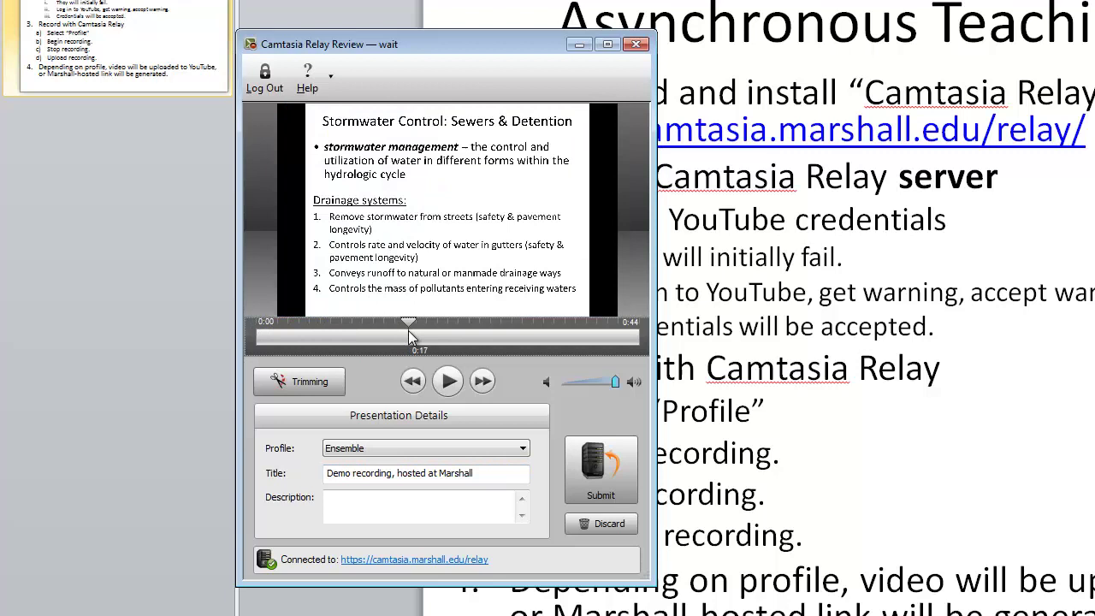
left_click(481, 381)
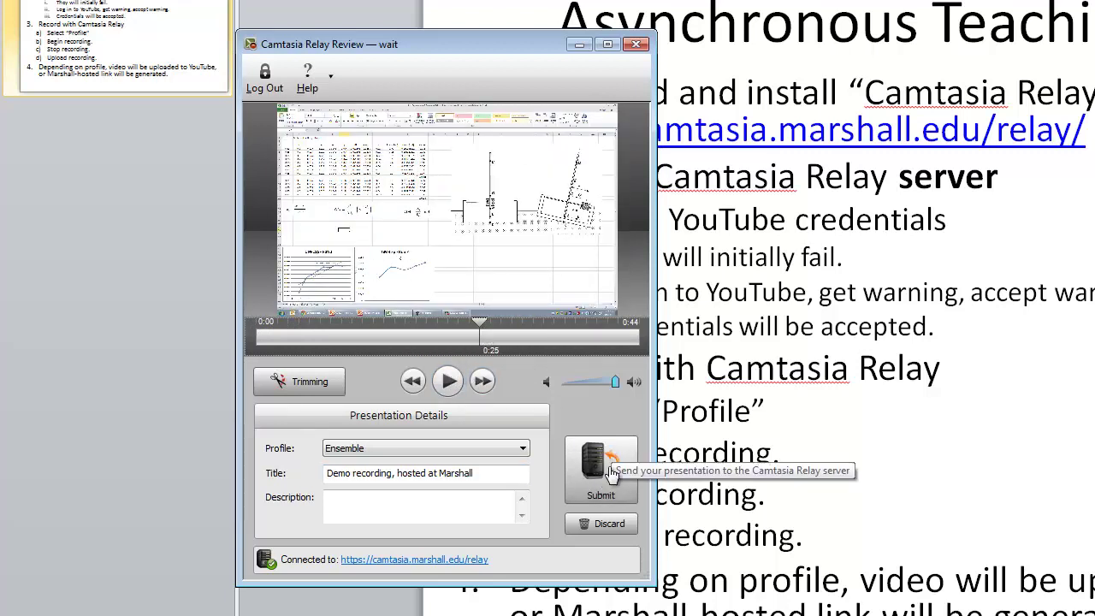
left_click_drag(483, 327, 384, 329)
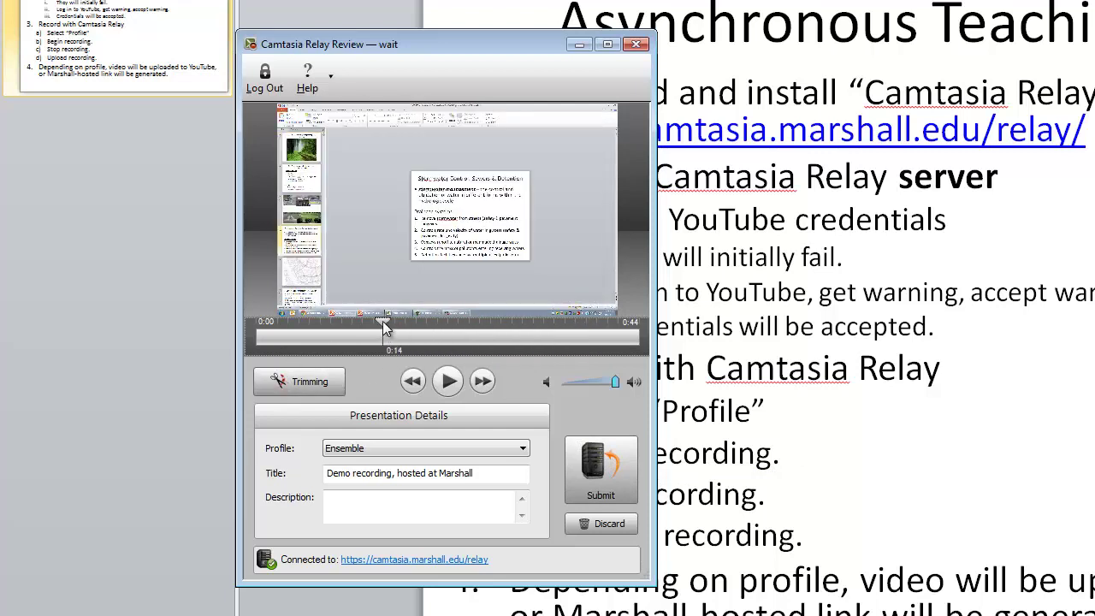
left_click(610, 473)
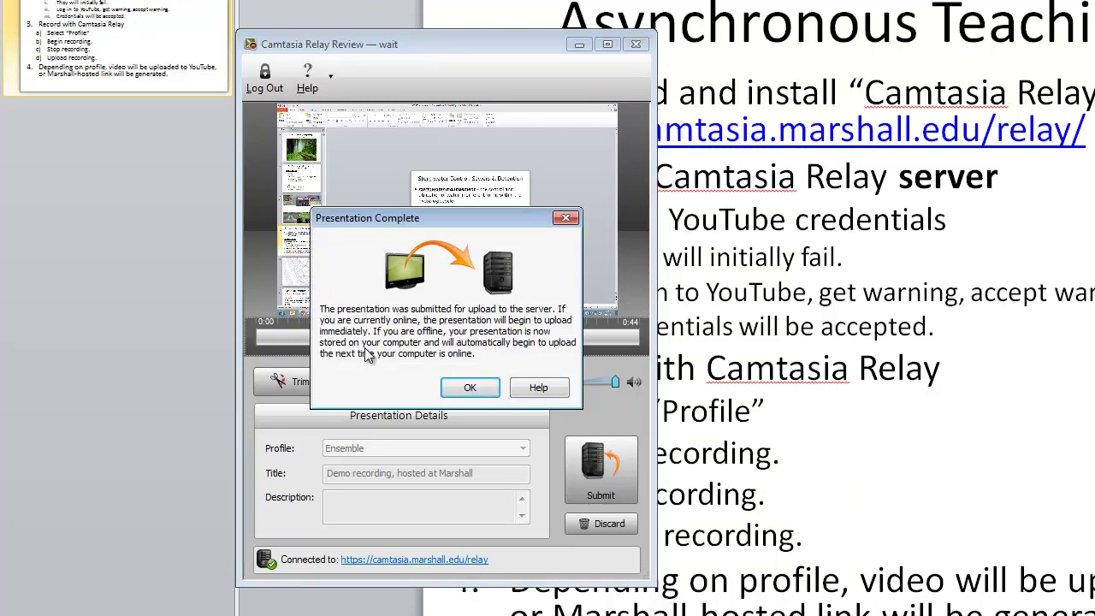
left_click(471, 392)
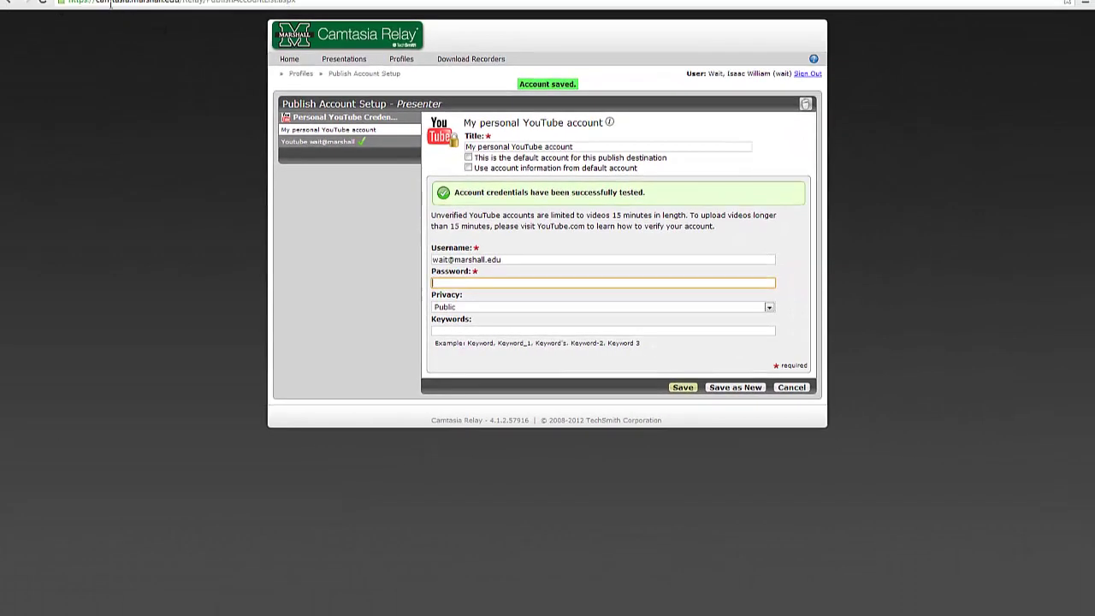
left_click(290, 60)
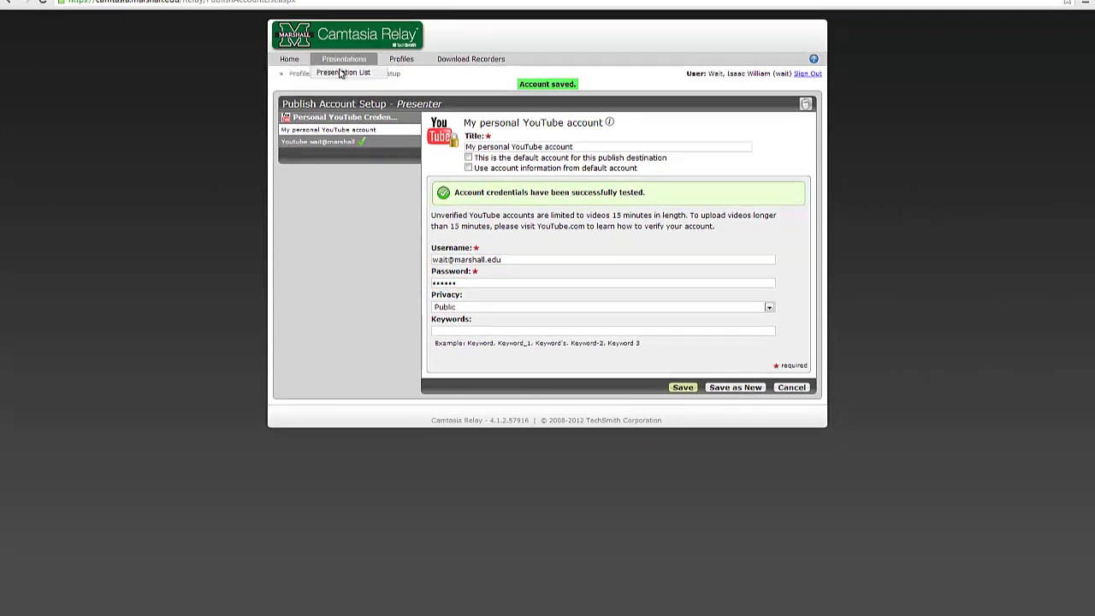
left_click(340, 75)
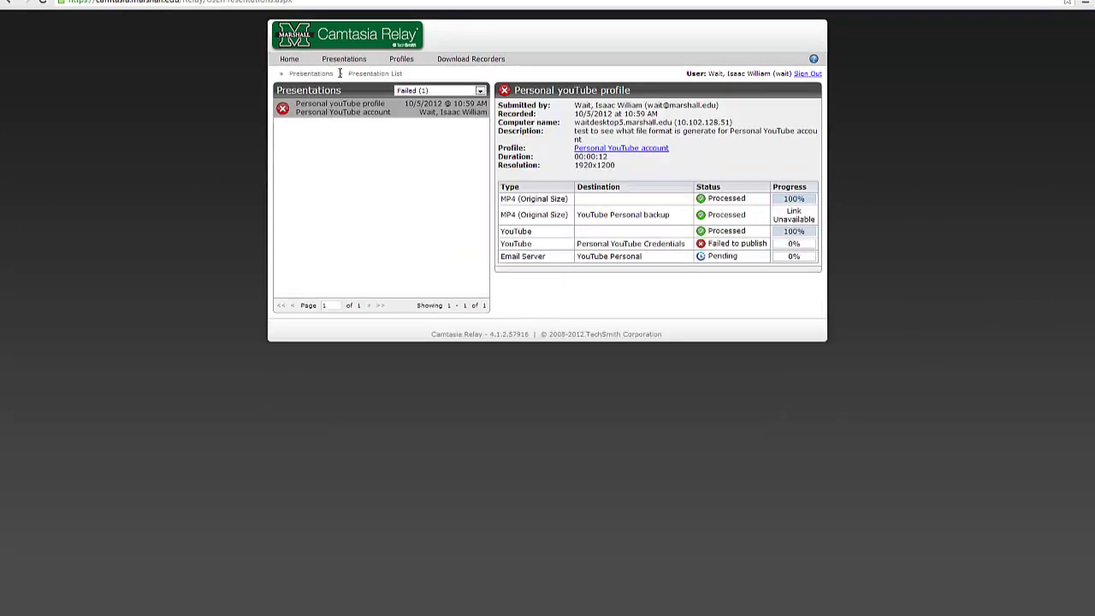
left_click(404, 91)
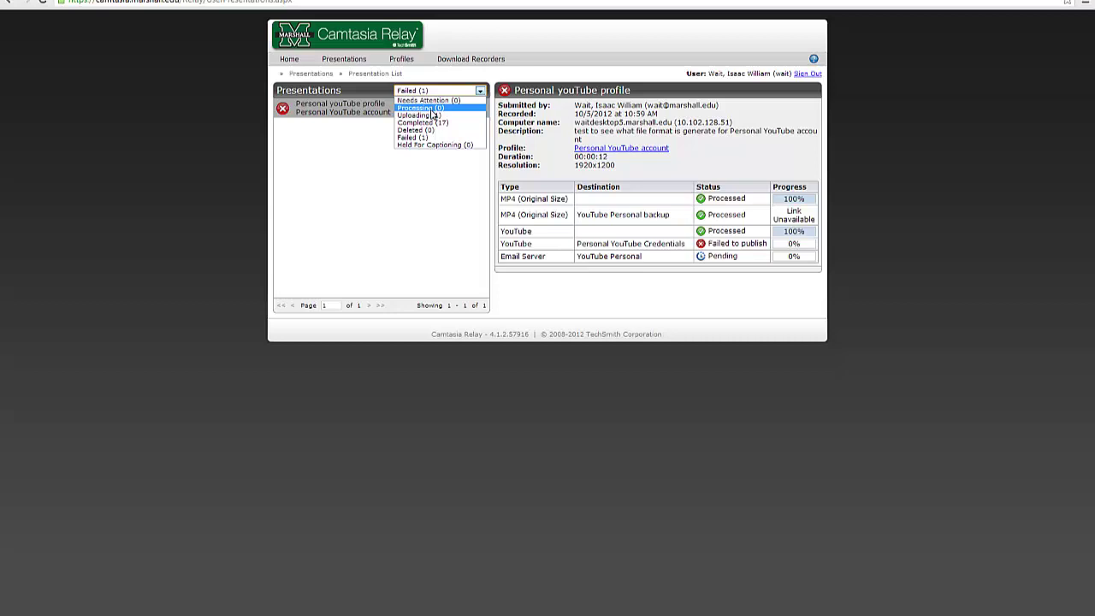
left_click(434, 115)
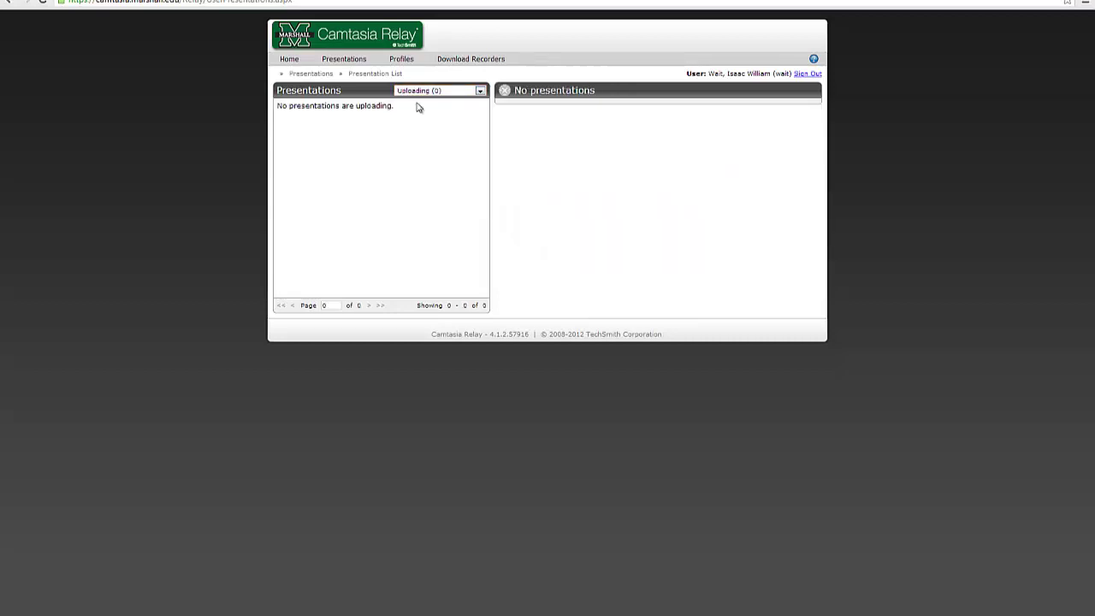
left_click(420, 92)
left_click(431, 123)
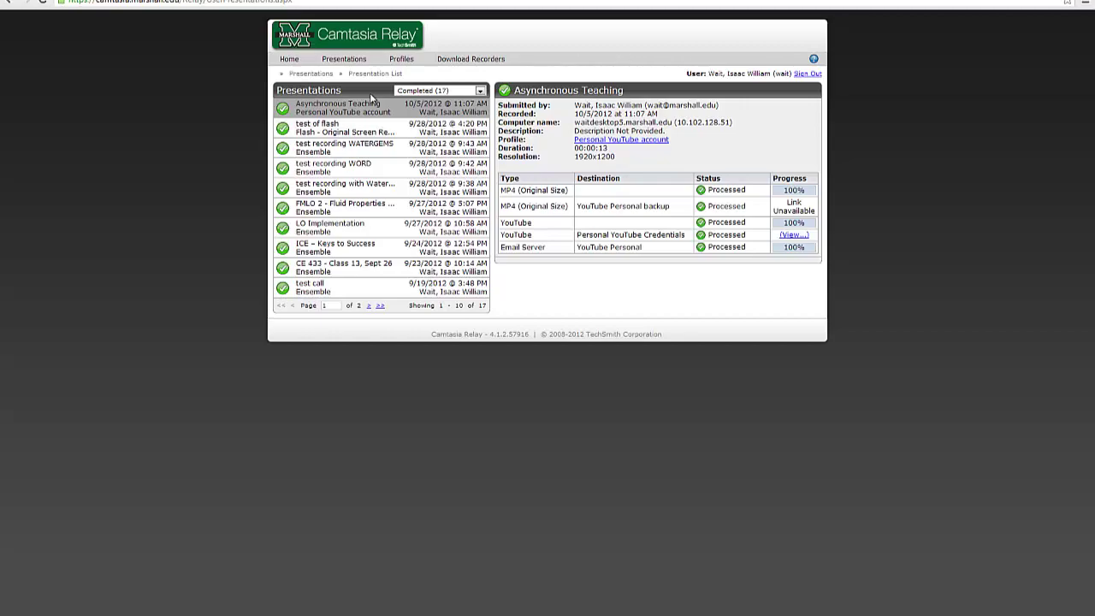
mouse_move(289, 59)
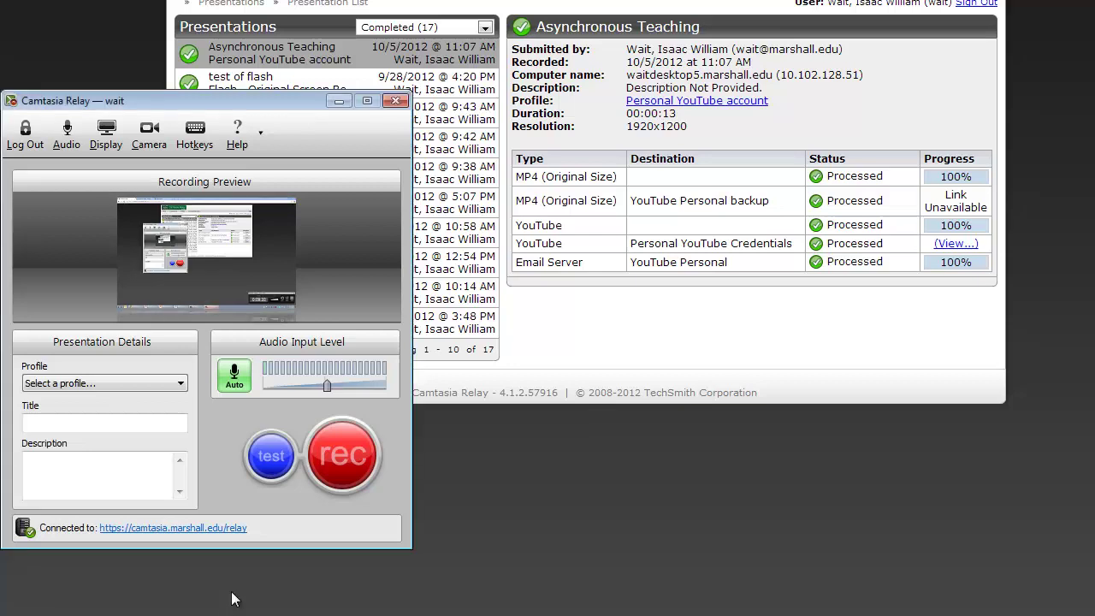
left_click(338, 101)
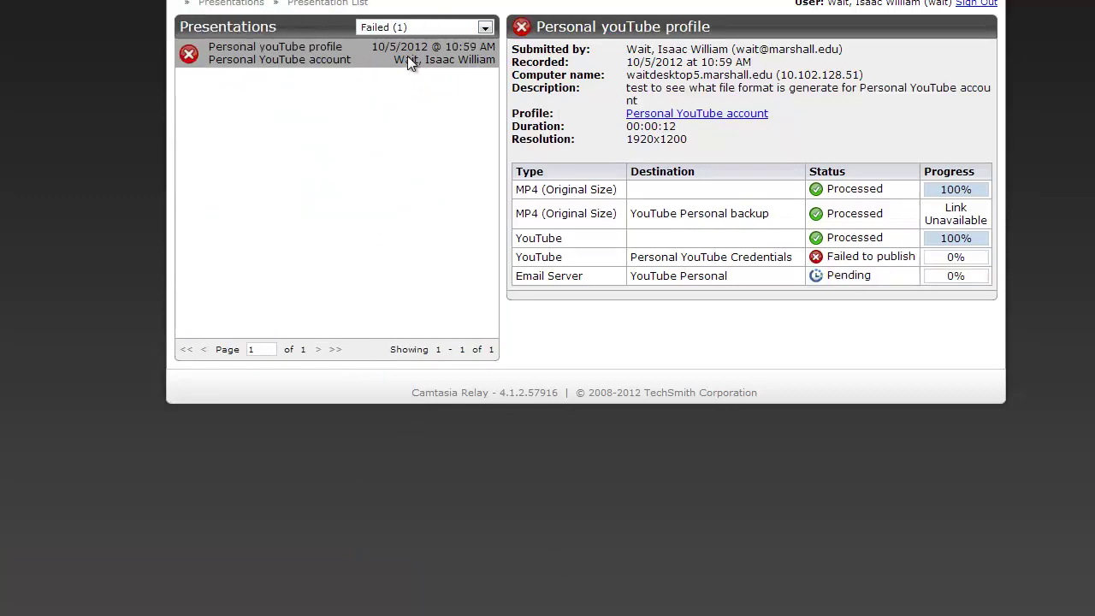
left_click(485, 27)
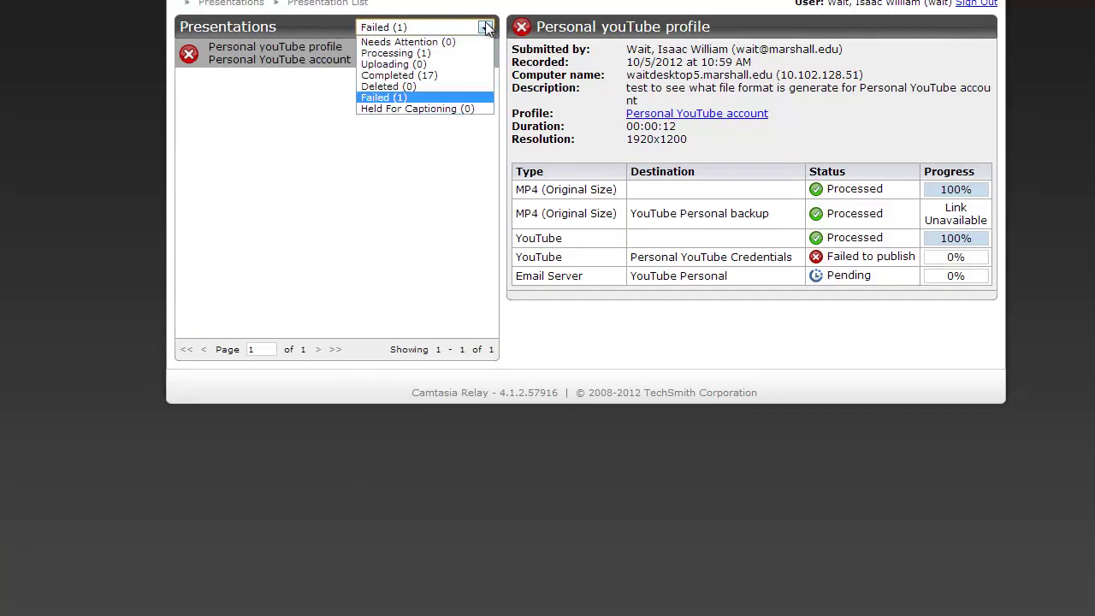
left_click(465, 75)
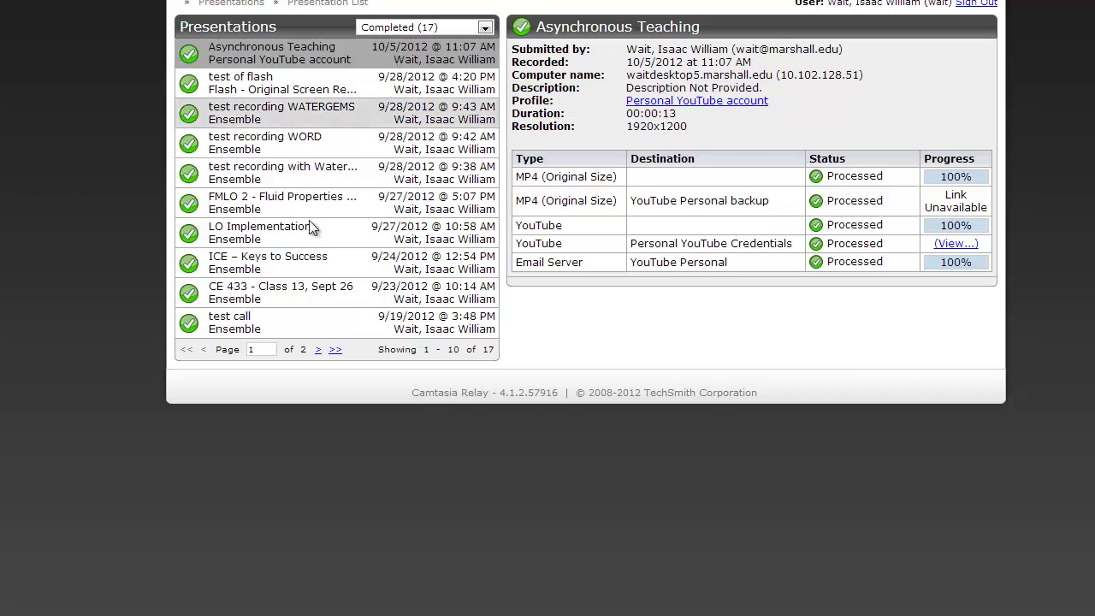
left_click(473, 29)
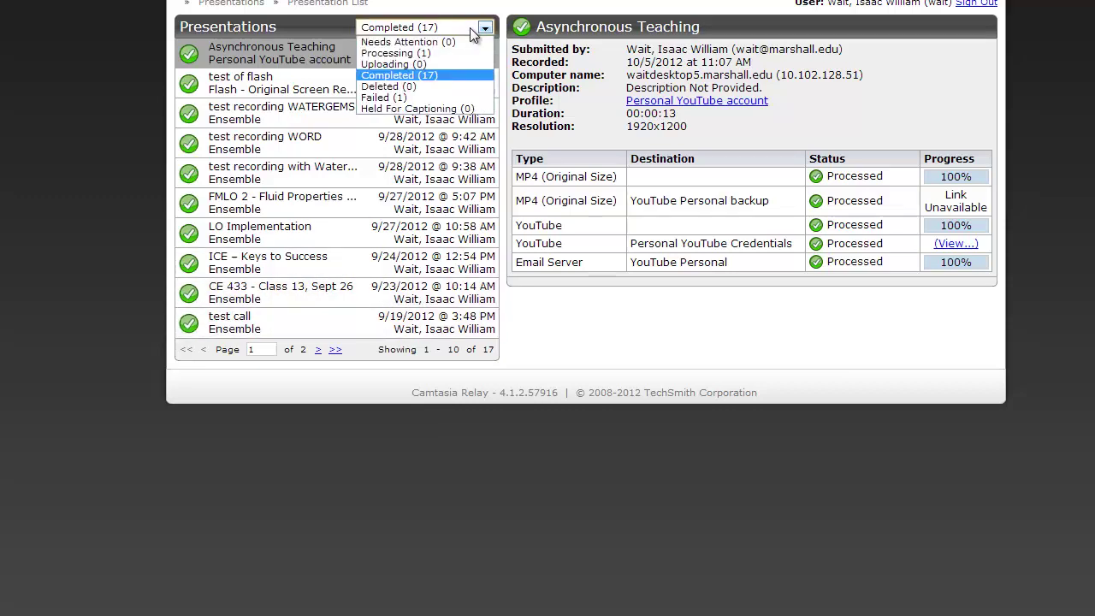
left_click(562, 505)
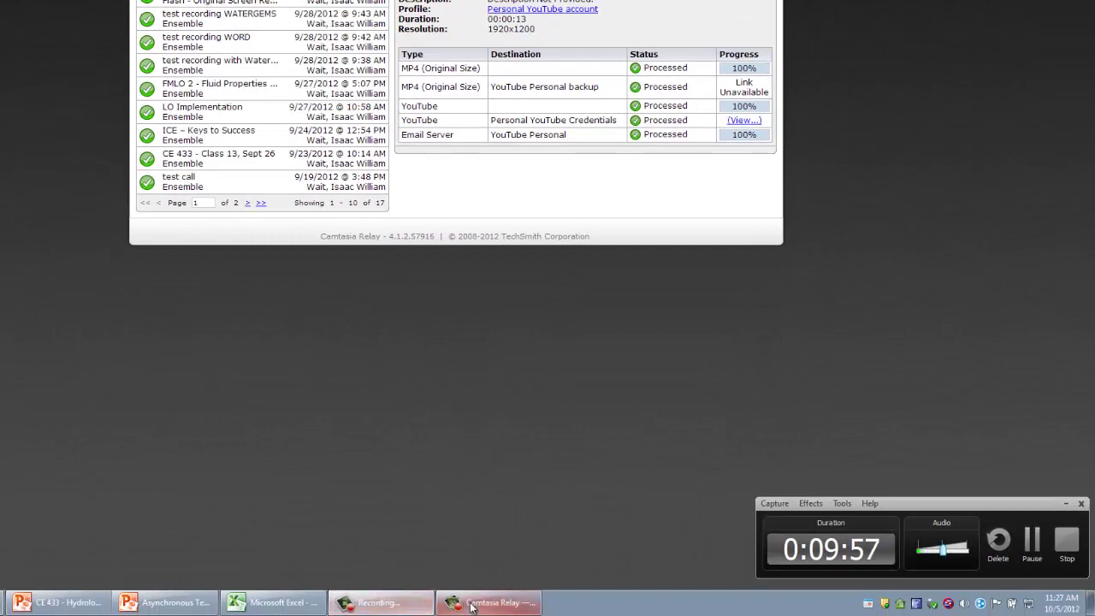
Show the FMLO 2 - Fluid Properties and Flow details and copy its iDevice MP4 link
left_click(471, 605)
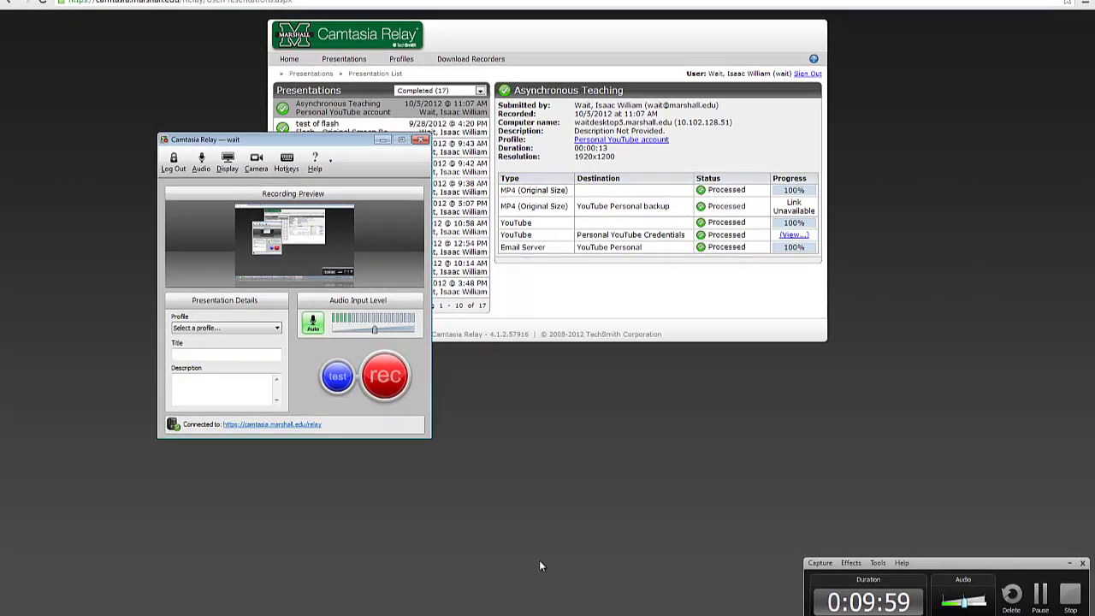
left_click(540, 566)
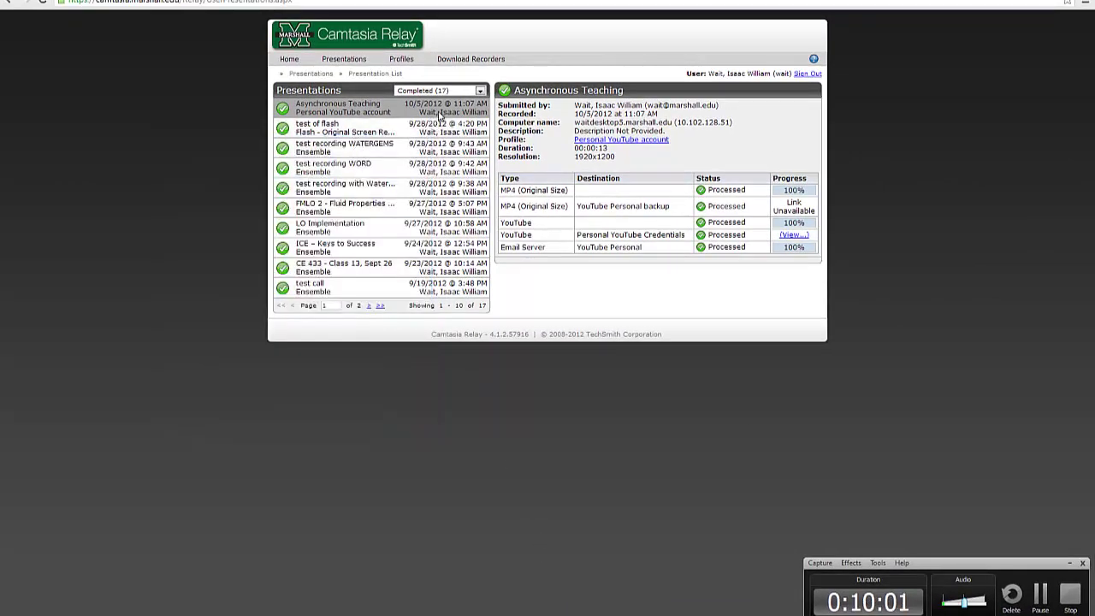
left_click(416, 208)
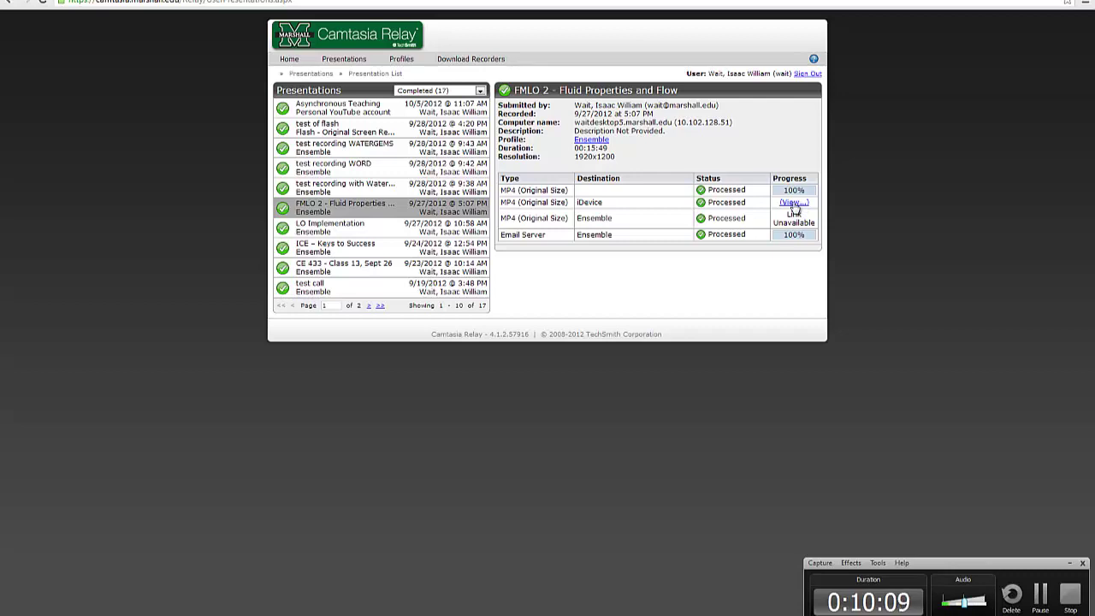
right_click(793, 205)
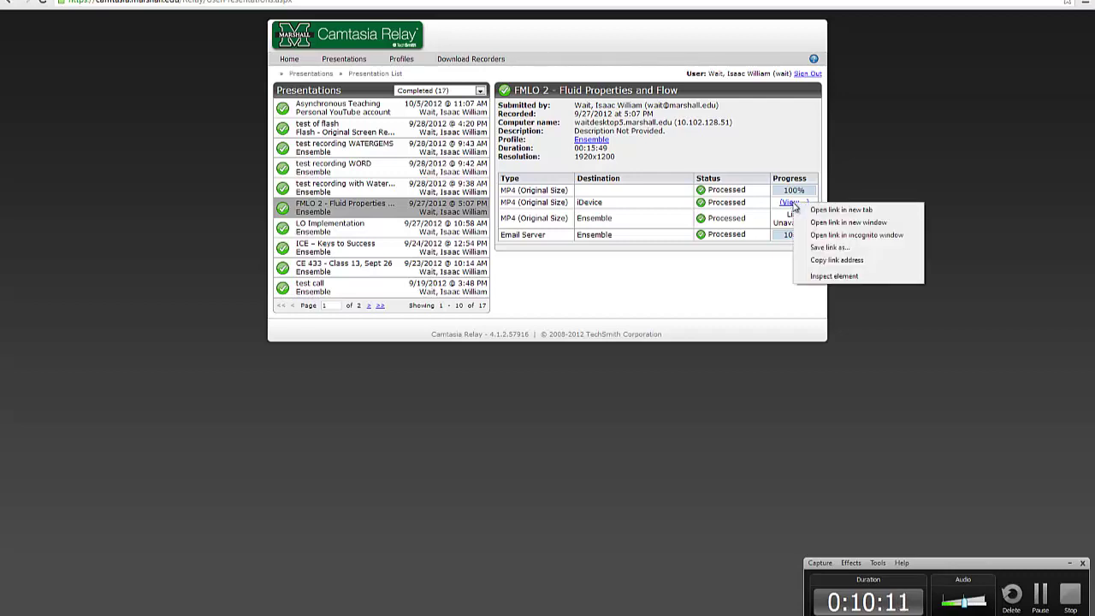
left_click(813, 260)
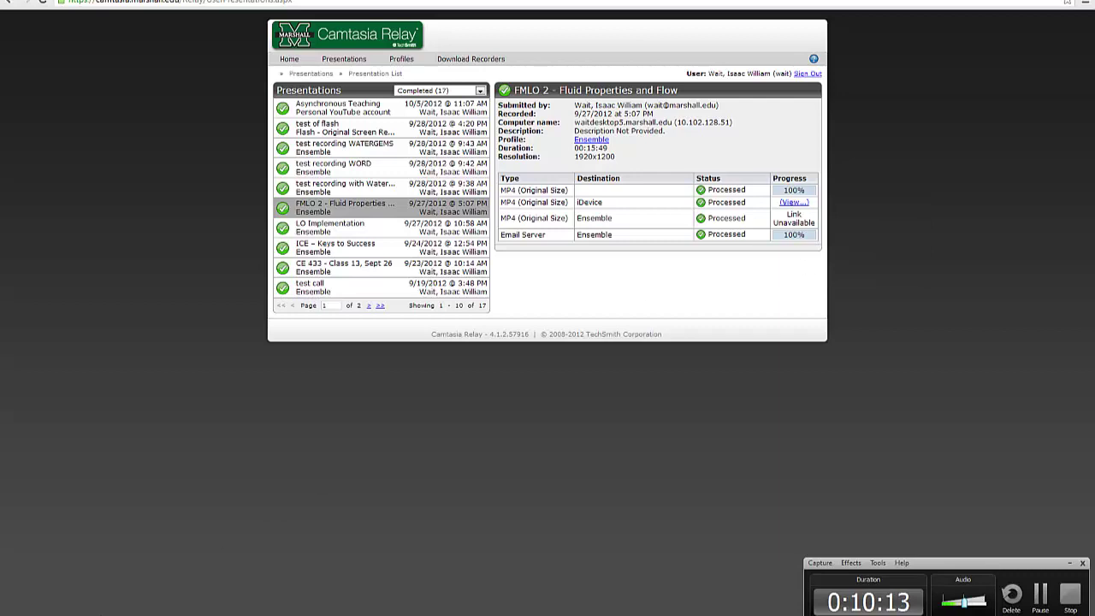
key("super")
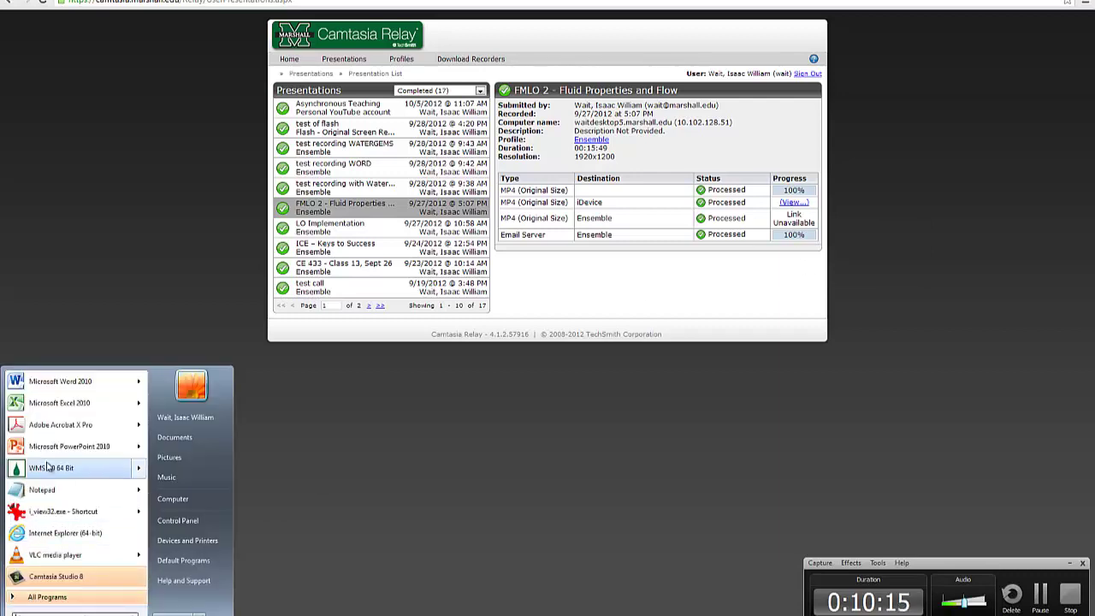
Paste the FMLO 2 iDevice MP4 link into a new Word 2010 document, then return to Relay
left_click(65, 380)
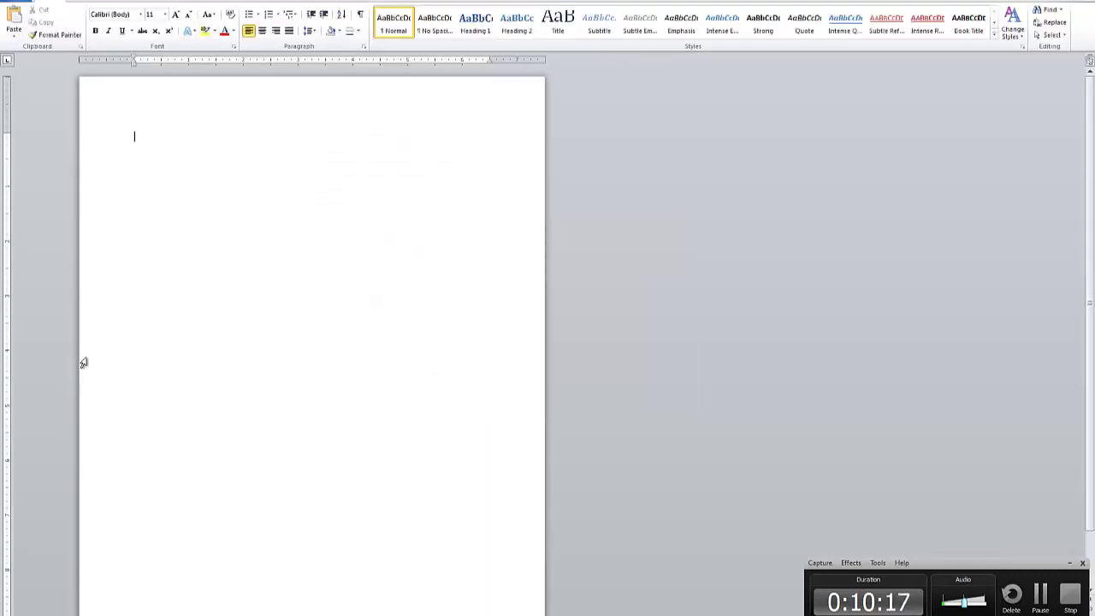
type("http://mumediaweb.marshall.edu/relay/vait/idevice/FMLO%202%20-%20Fluid%20Properties%20and%20Flow/FMLO_2_-_Fluid_Properties_and_Flow_-_MP4_(Original_Size)_-_20120927_05.24.14PM.mp4")
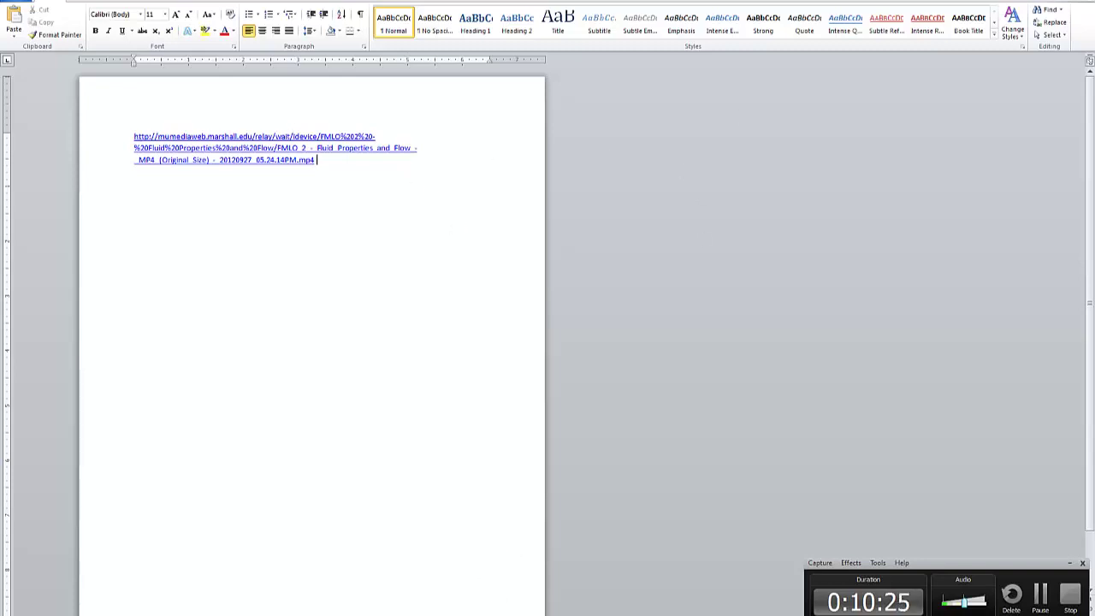
key("alt+Tab")
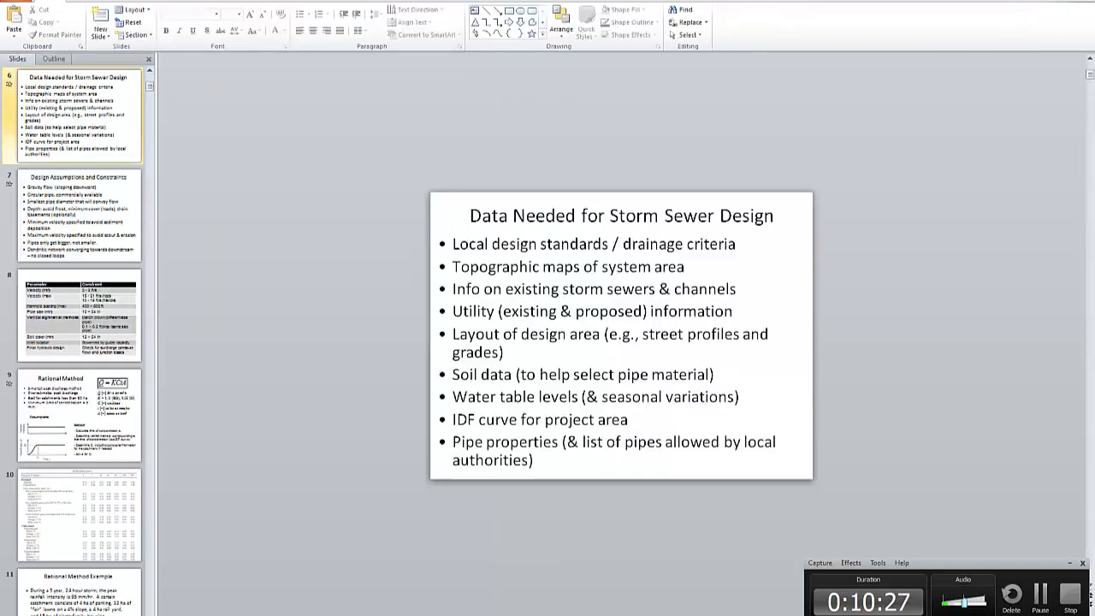
key("alt+Tab")
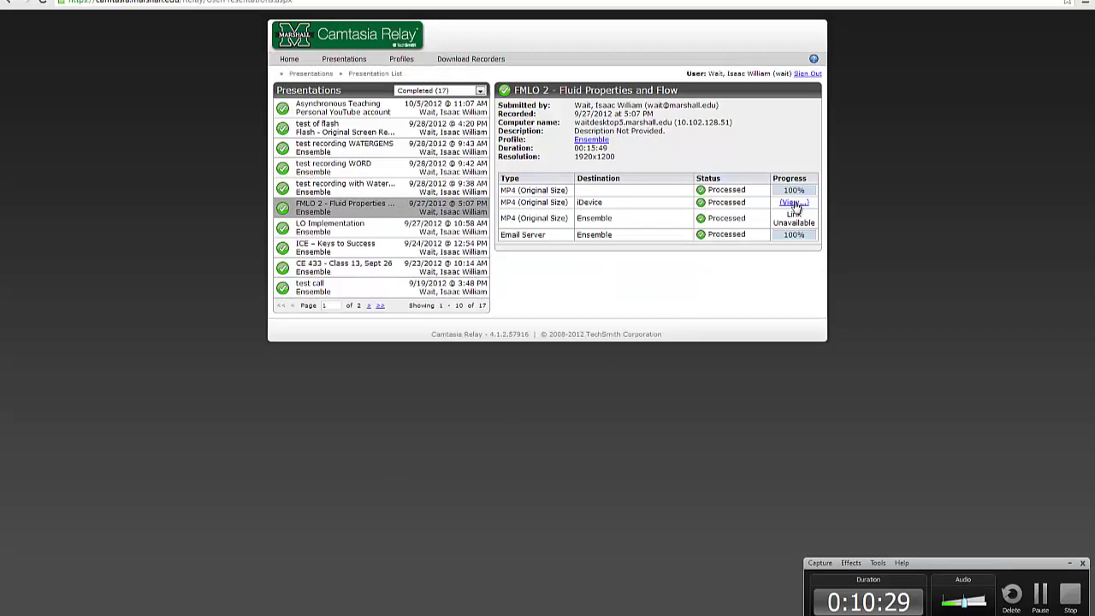
Open FMLO 2's iDevice MP4 (View...) link in a new tab to play it
right_click(795, 203)
left_click(832, 210)
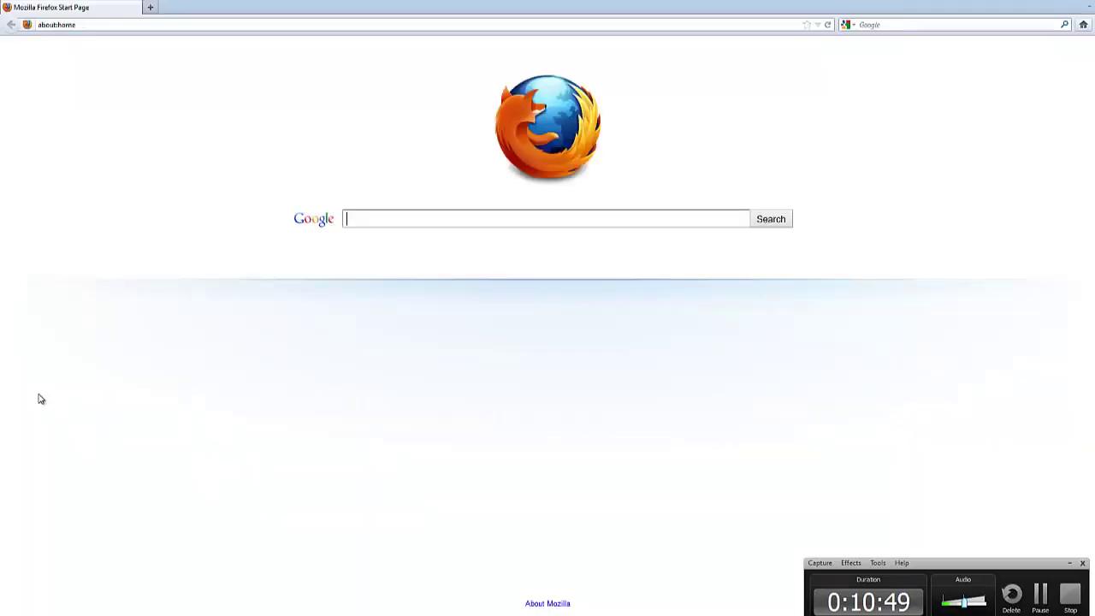
Load the pasted FMLO 2 MP4 link in Firefox's address bar and minimize the recorder panel
left_click(136, 24)
type("http://mumediaweb.marshall.edu/relay/wait/device/FMI 0%202%20-%20Fluid%20Properties%20and%20Flow/FMI 0_2_-_Fluid_Properties_and_Flow_-_MP4_(Original_Size)_-_20120927_05.24.14PM.mp4")
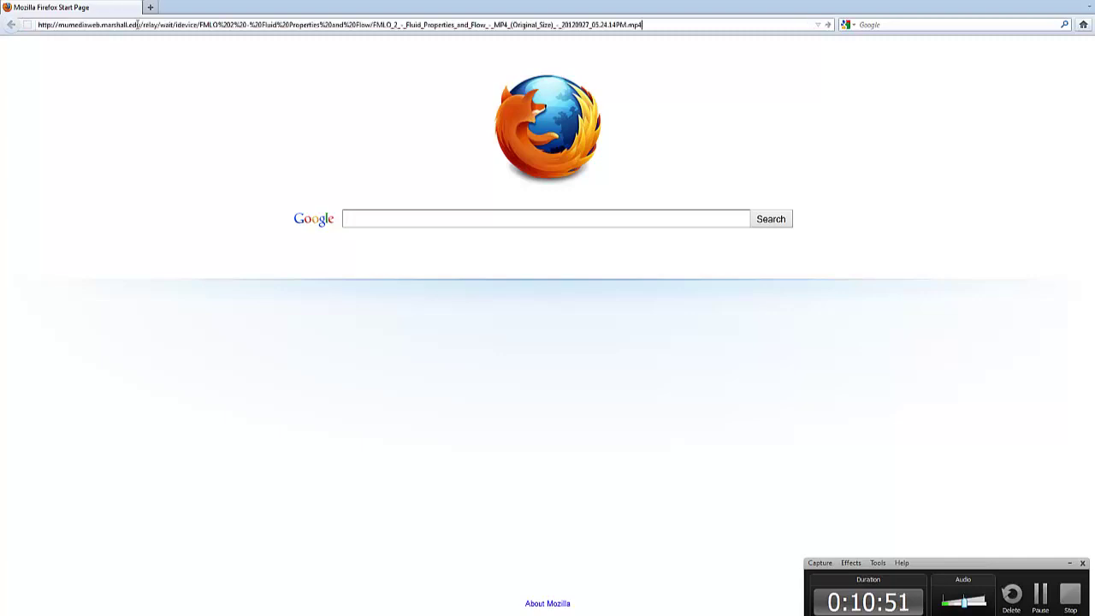
key("Return")
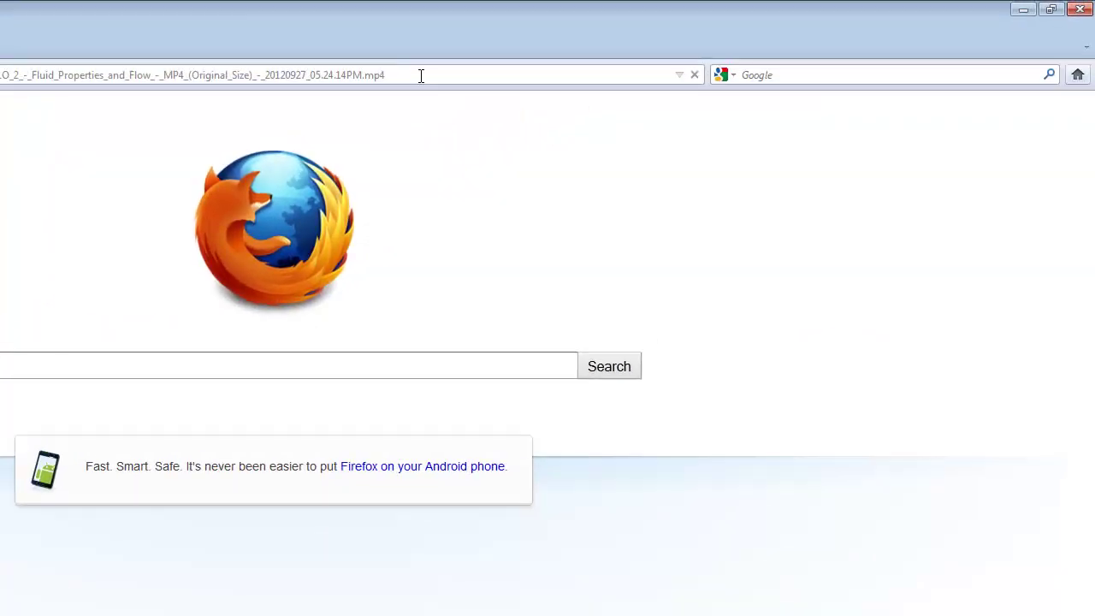
left_click(421, 75)
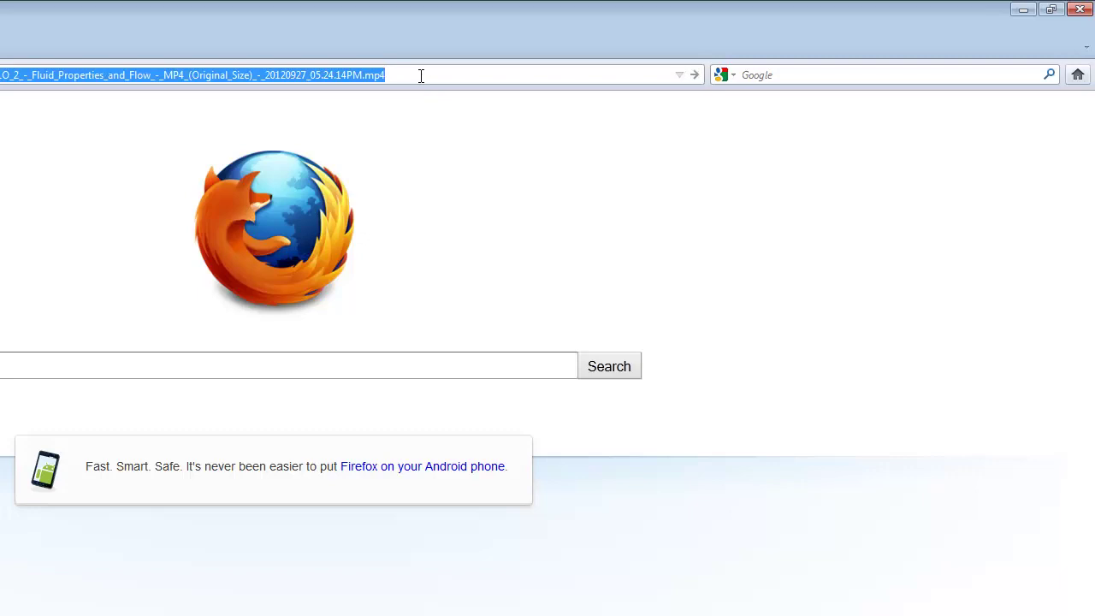
key("Return")
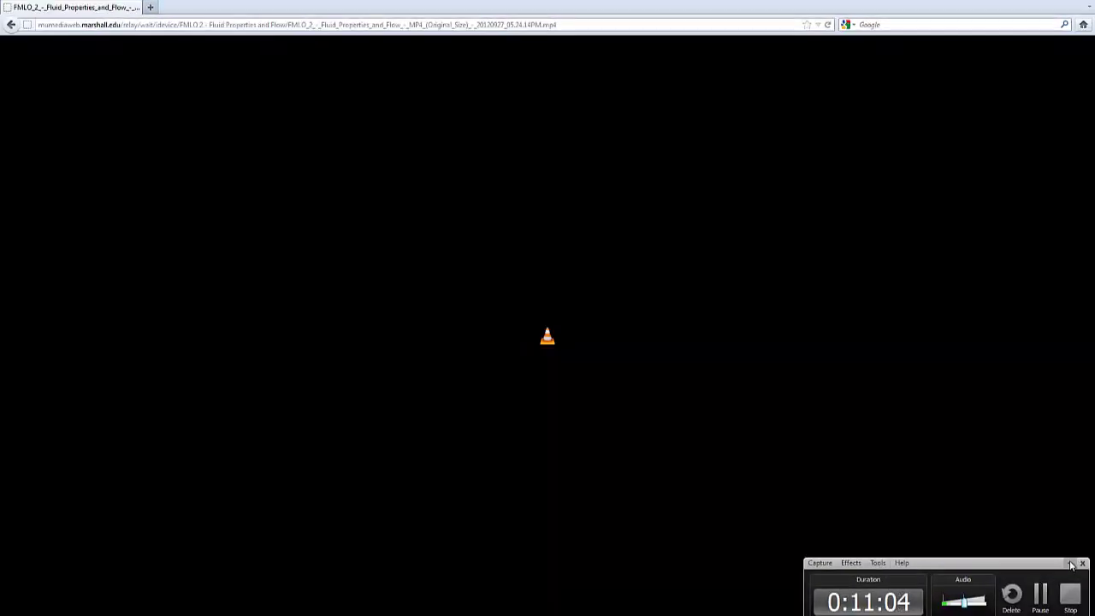
left_click(1071, 564)
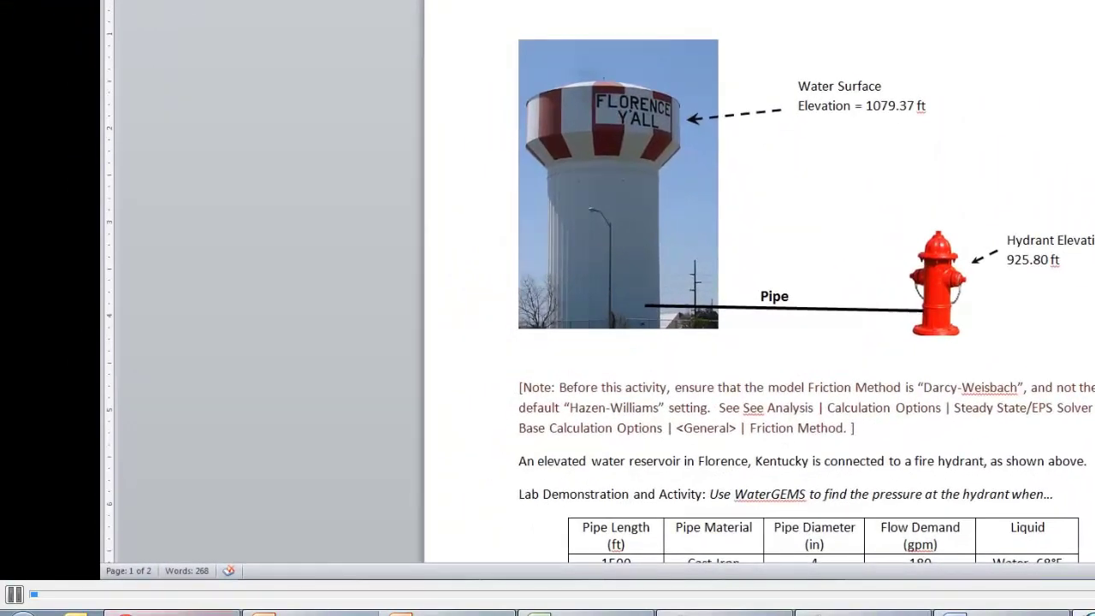
Pause the FMLO 2 lecture video in the browser player
left_click(14, 594)
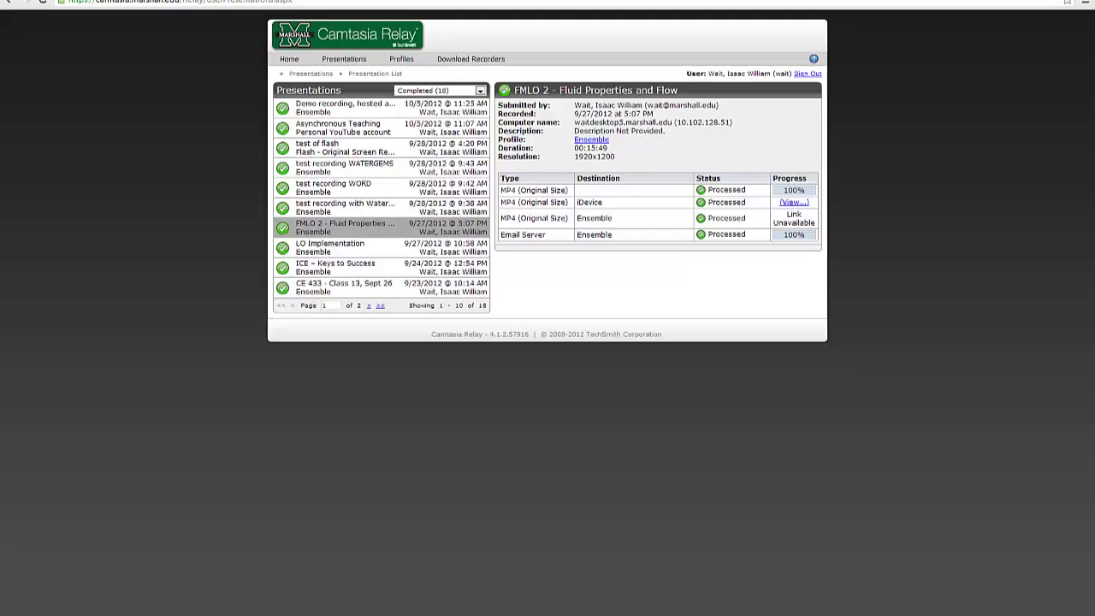
right_click(800, 205)
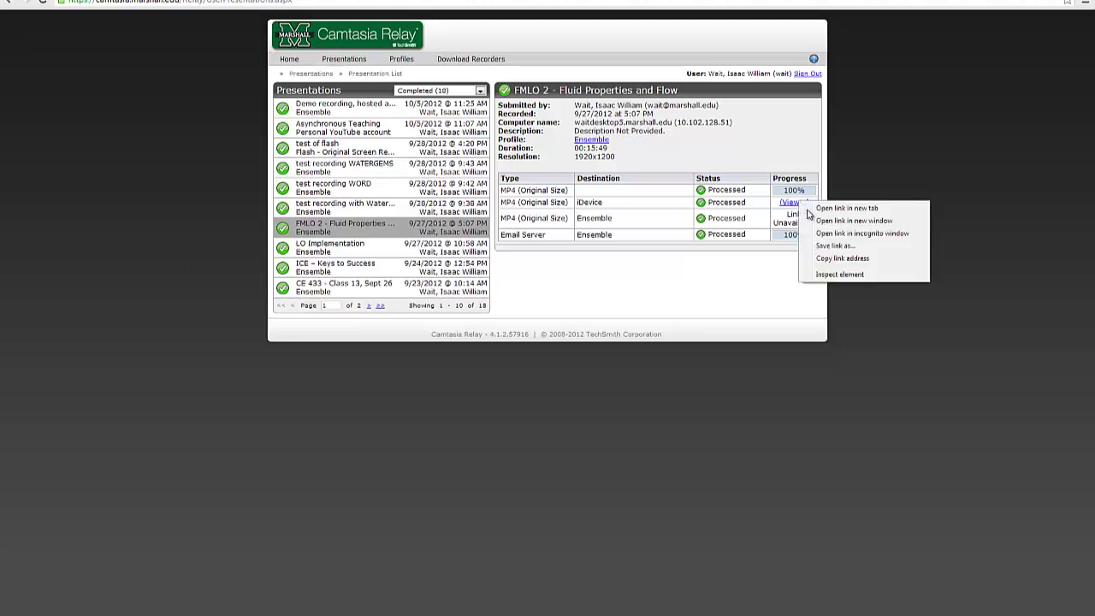
left_click(833, 243)
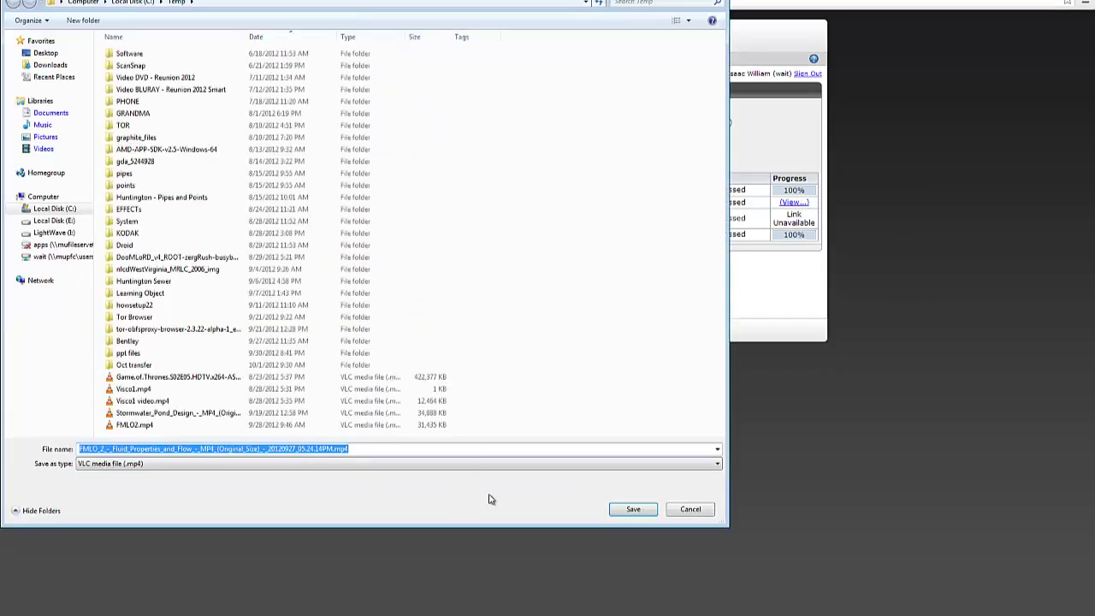
left_click(684, 512)
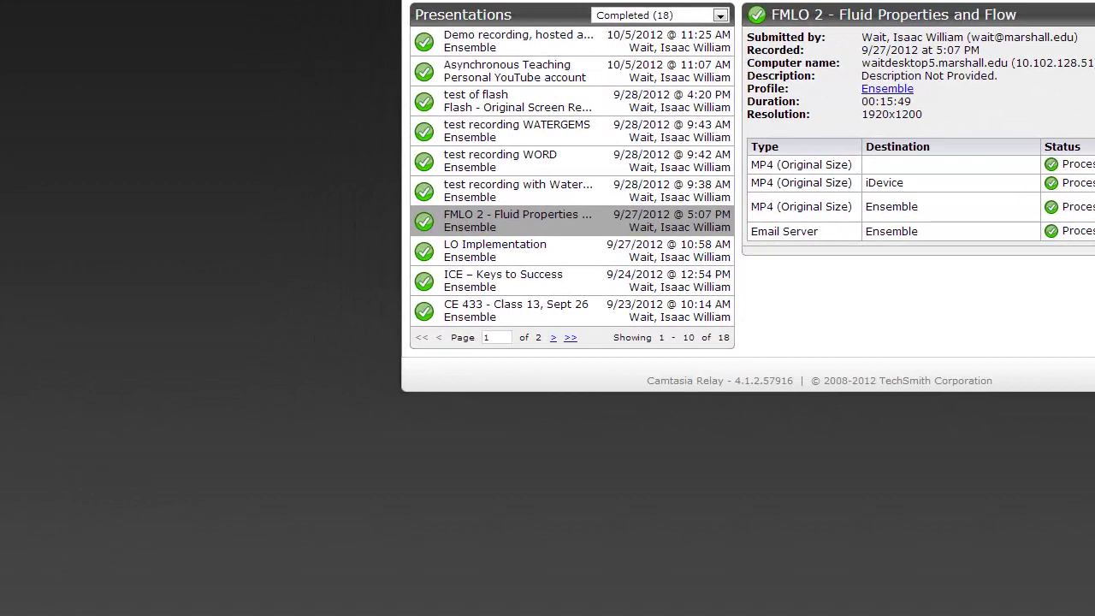
Record a new presentation titled 'Demo - personal youtube account' under the Personal YouTube account profile
left_click(394, 373)
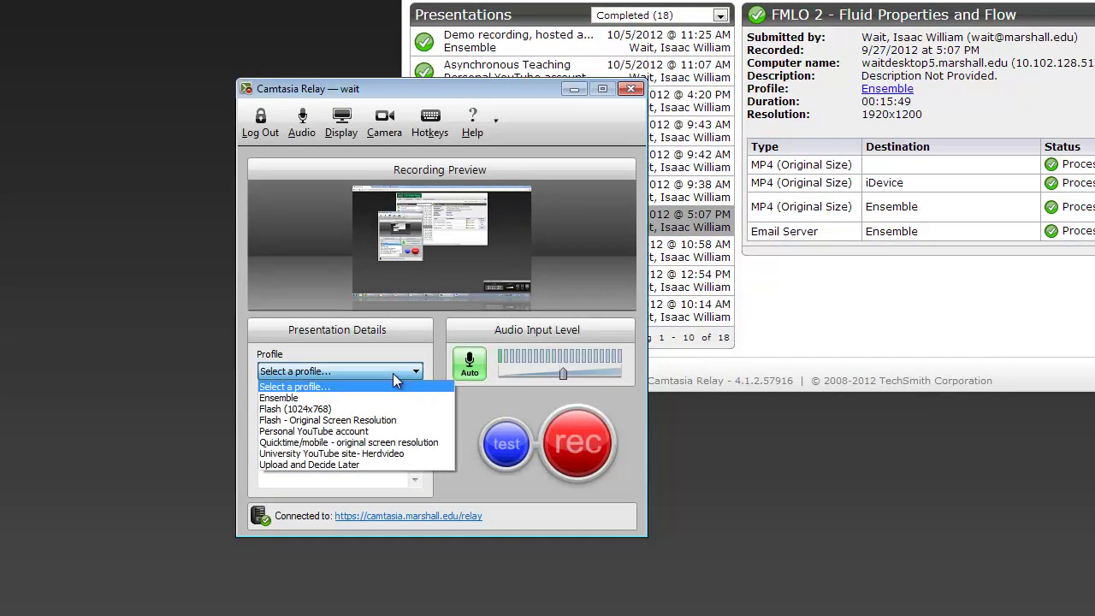
left_click(391, 431)
left_click(348, 412)
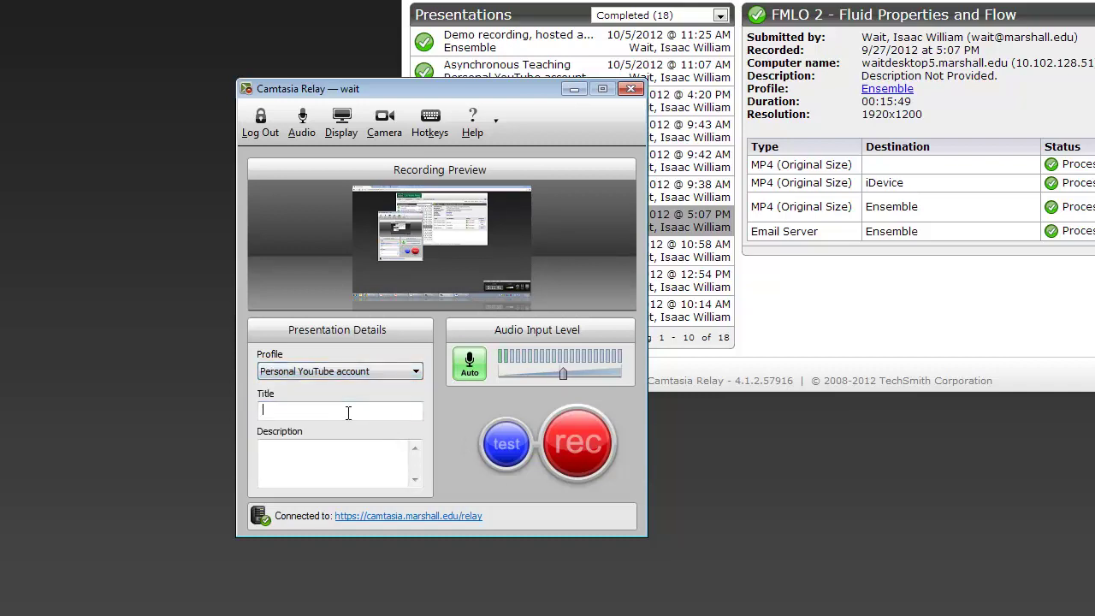
type("Demo - personal youtube account")
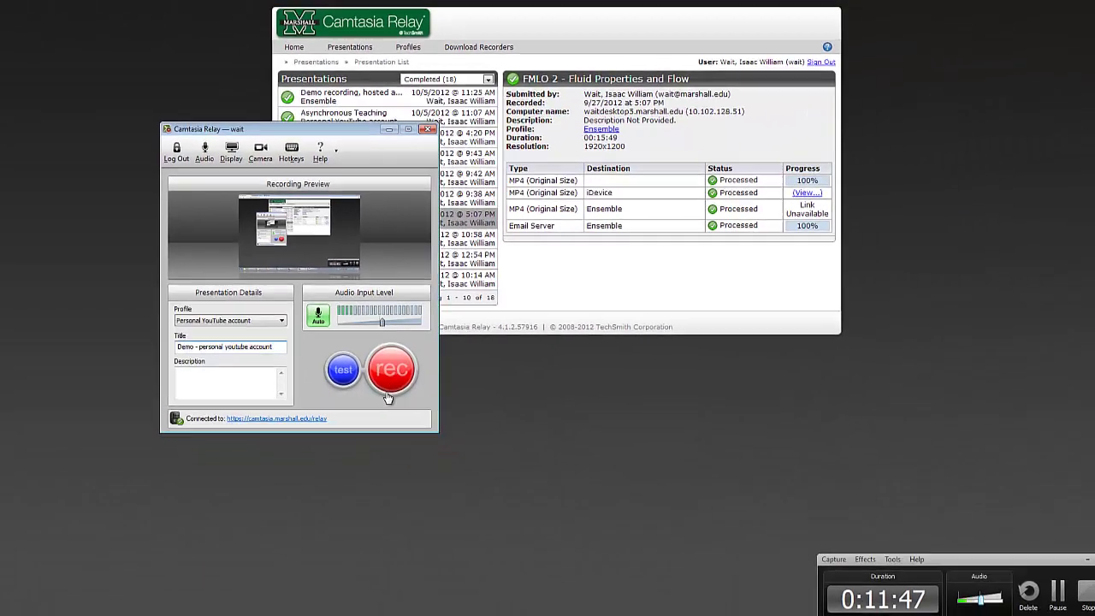
left_click(487, 409)
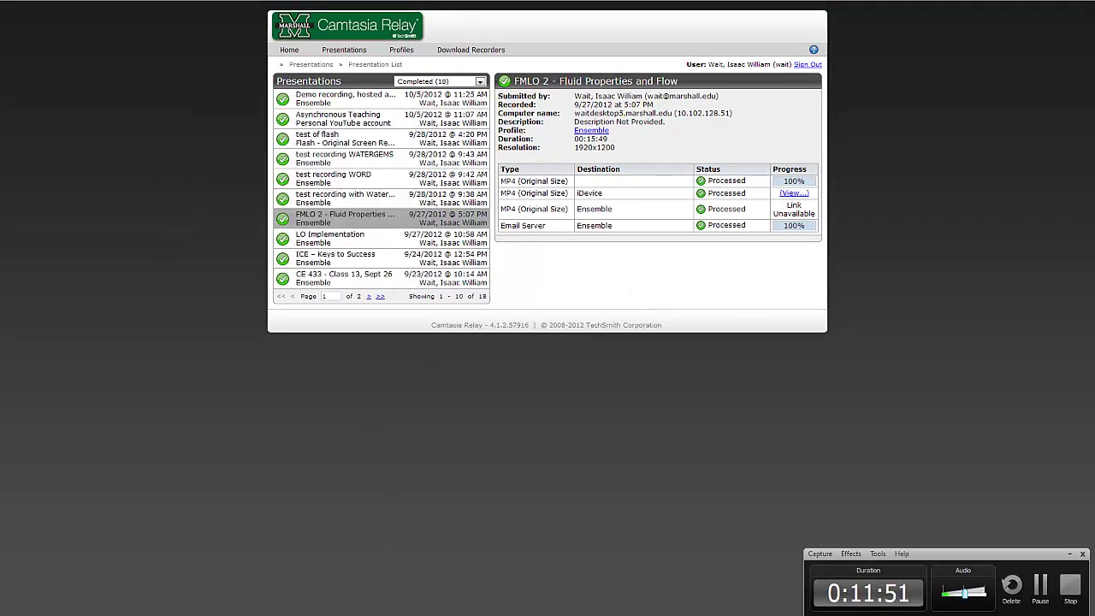
Display PowerPoint's Rational Method Example slide 11 while recording, then stop the recording
key("alt+Tab")
scroll(344, 414, "up", 5)
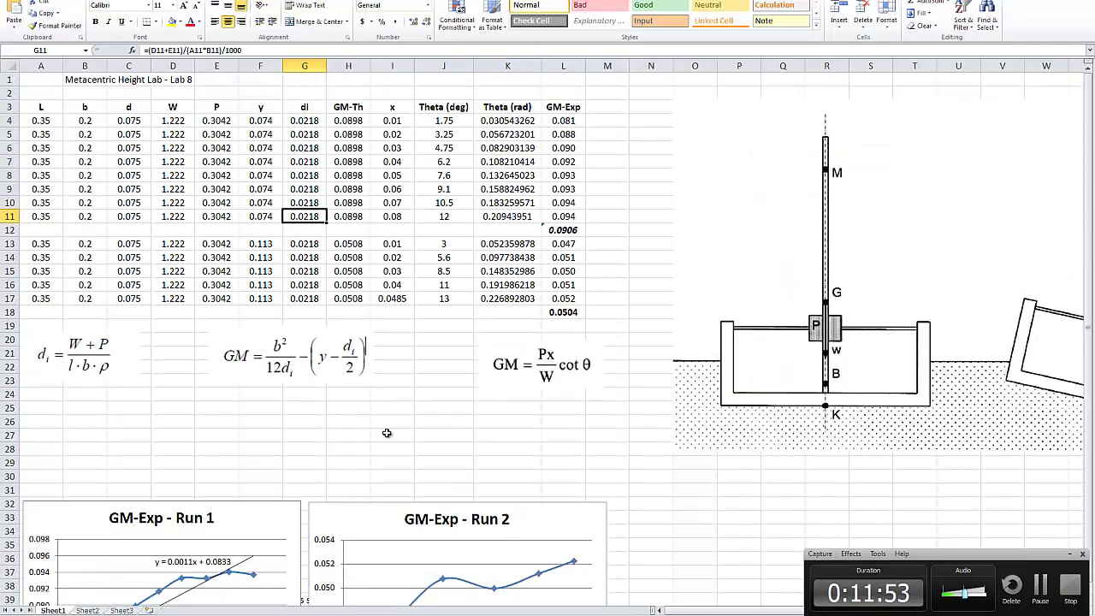
key("alt+Tab")
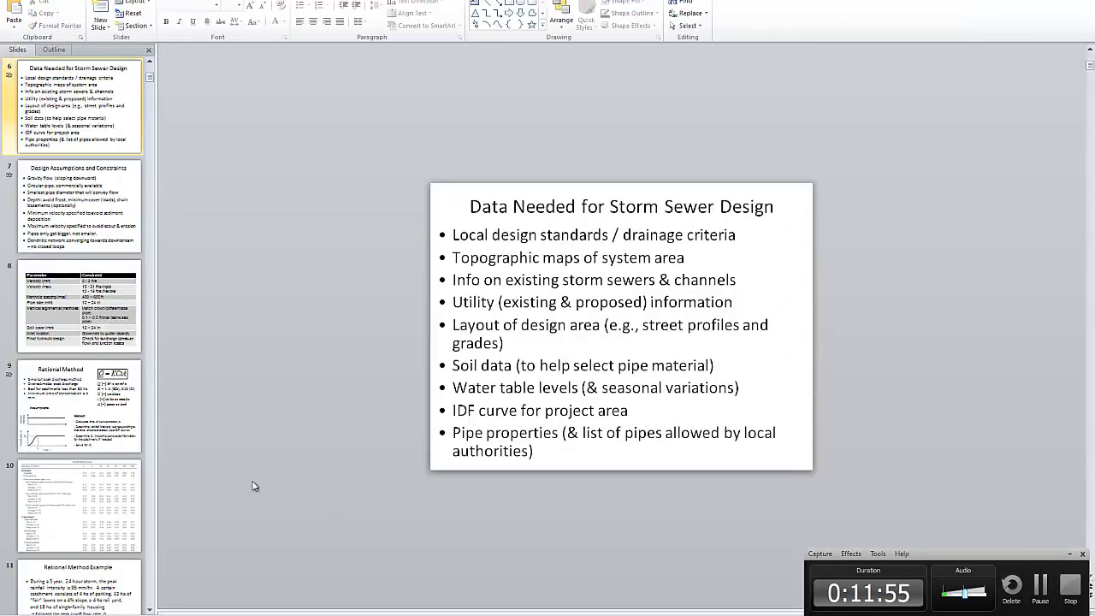
left_click(78, 407)
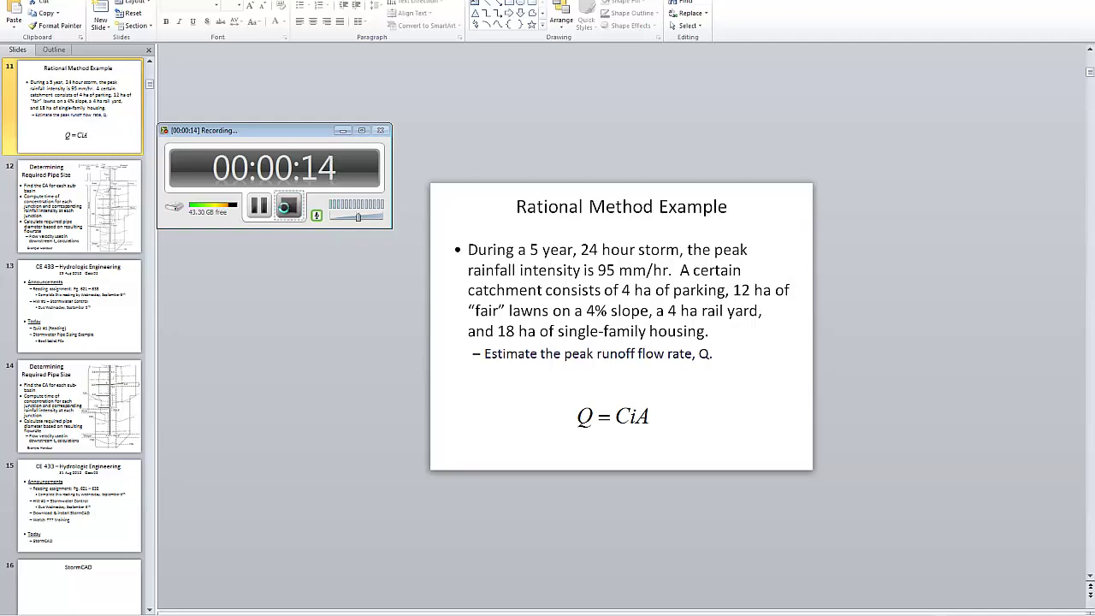
left_click(287, 205)
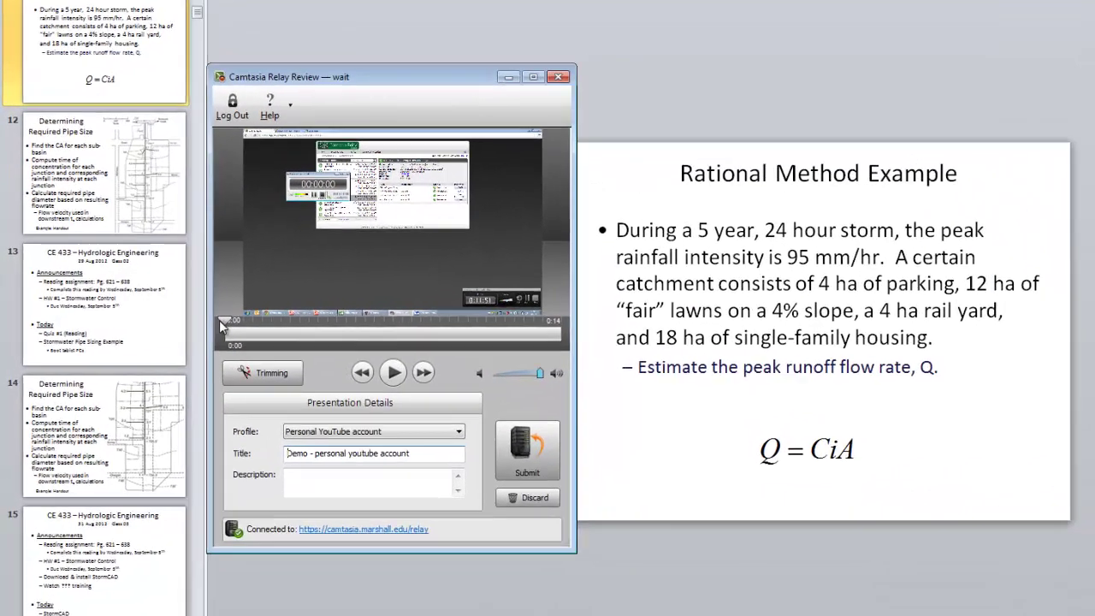
Preview the recording near 0:04, then submit it to the Marshall server and confirm completion
left_click_drag(171, 318, 255, 321)
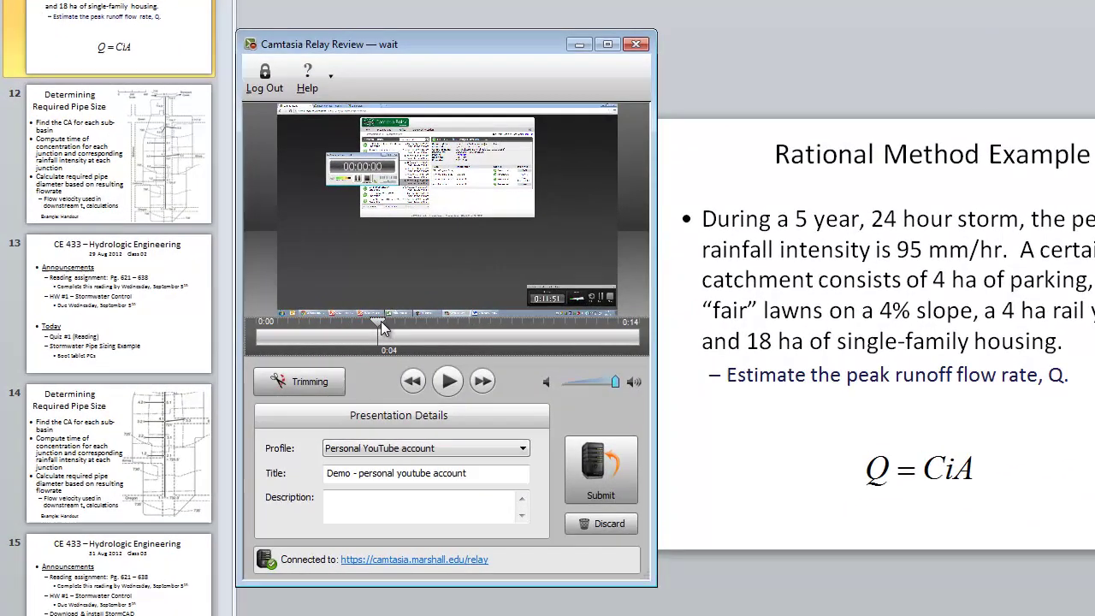
left_click_drag(382, 329, 386, 327)
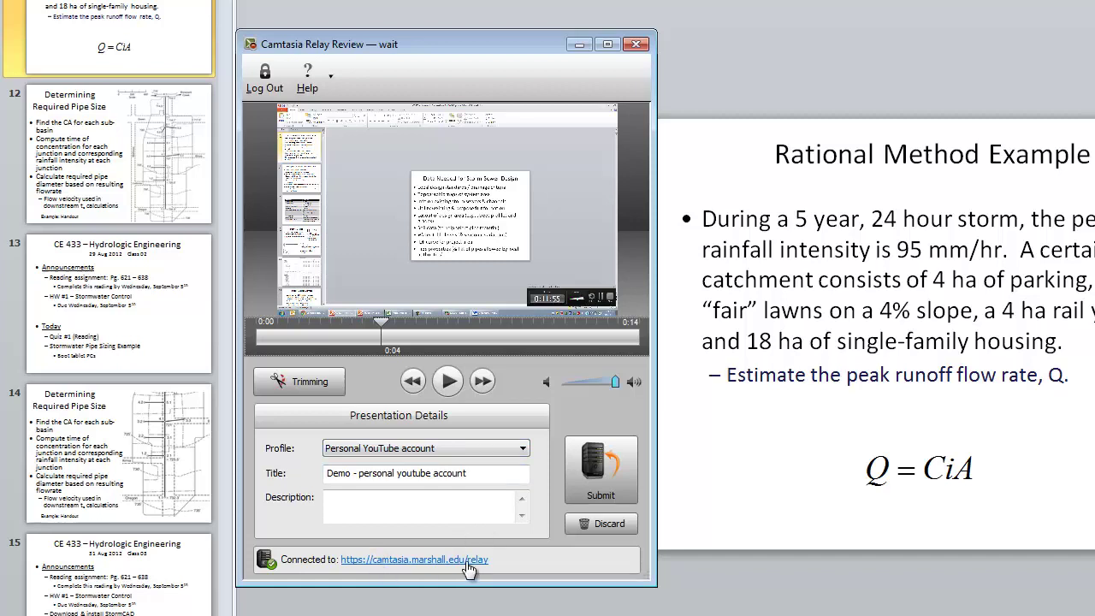
left_click(599, 468)
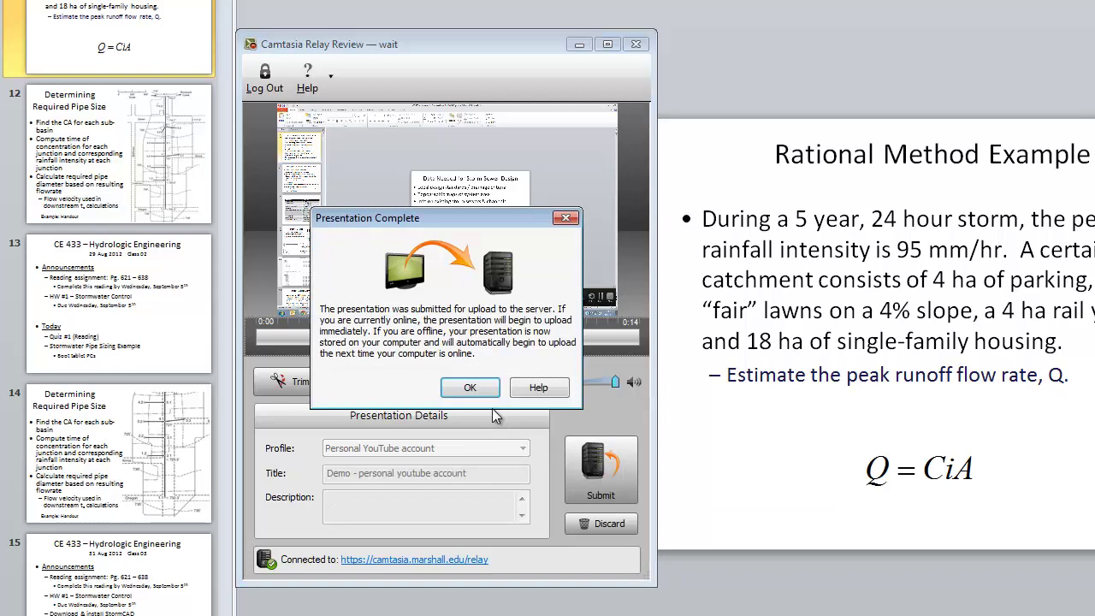
left_click(475, 392)
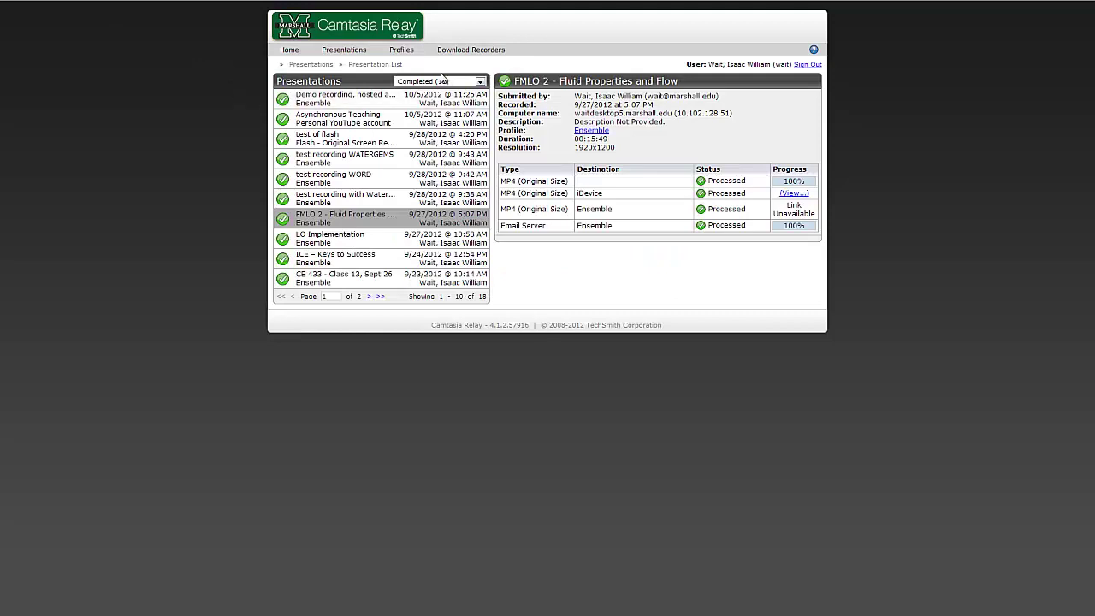
Copy the viewing link address of the Marshall-hosted Demo recording
left_click(358, 104)
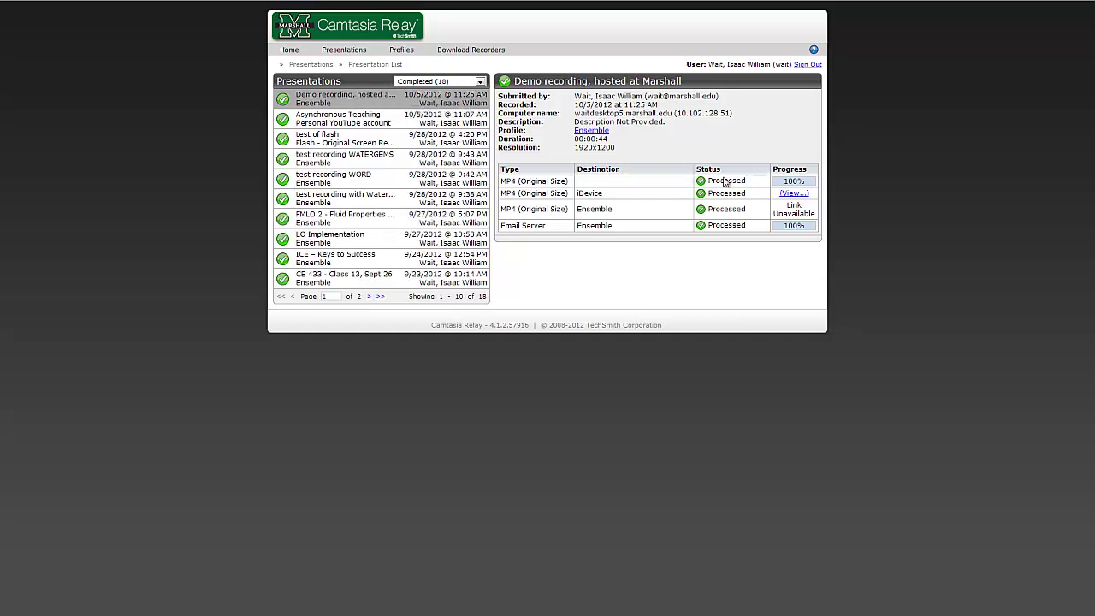
right_click(799, 193)
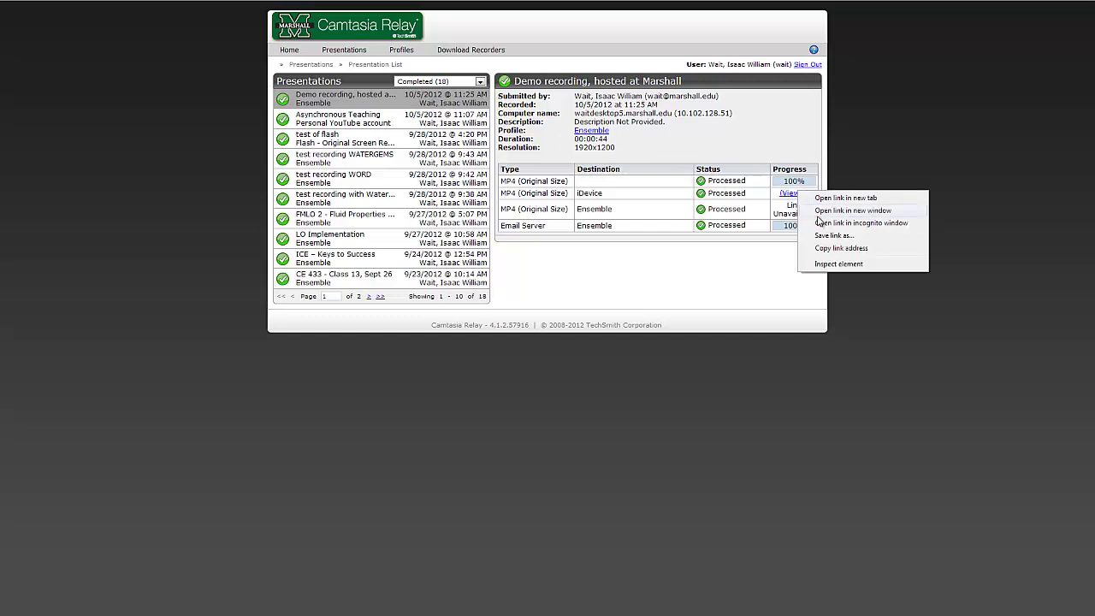
left_click(834, 252)
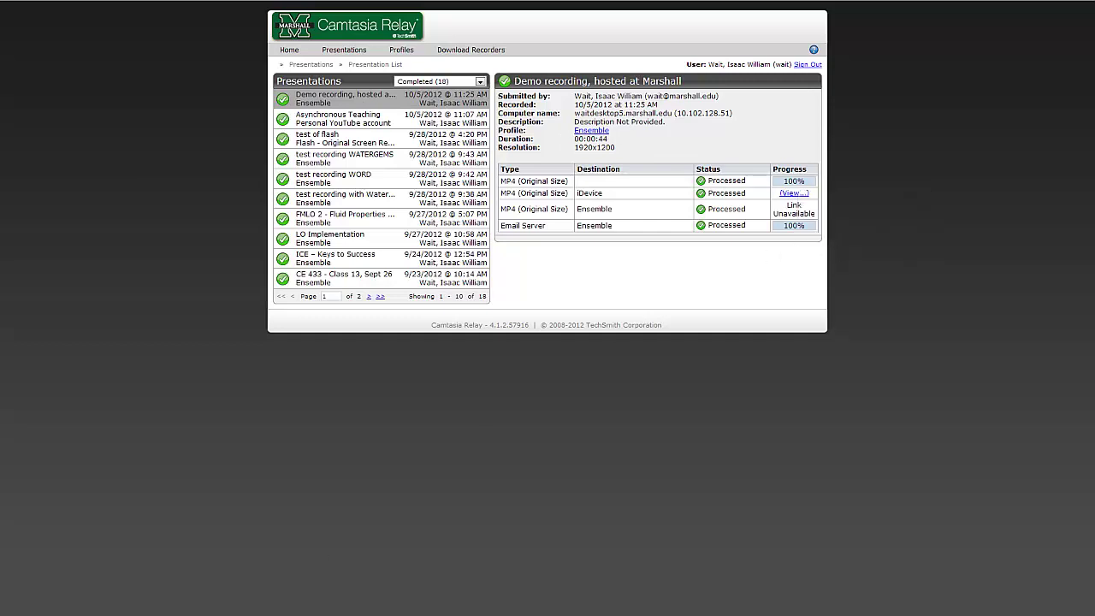
Launch Firefox by searching 'firefox' from the Start menu
key("super")
type("firefox")
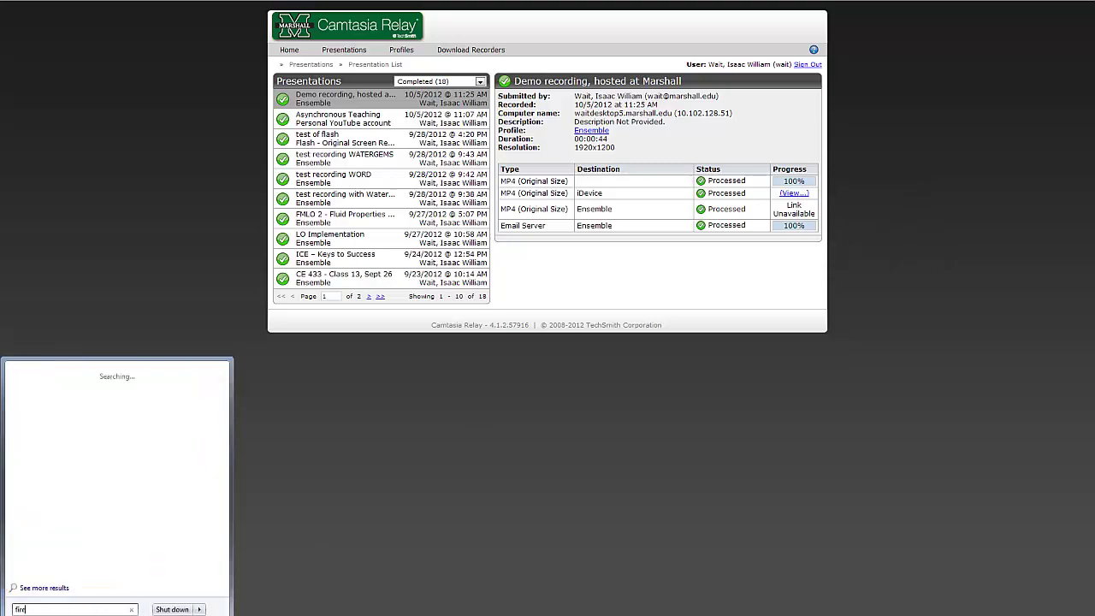
key("Return")
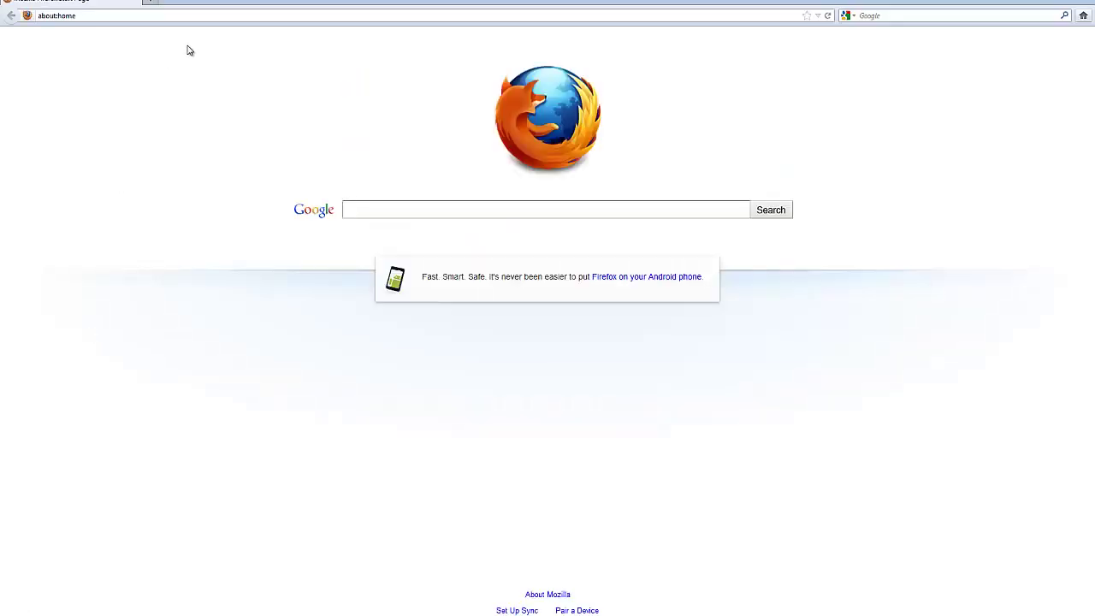
Load the copied Demo recording link in Firefox's address bar
left_click(207, 15)
type("http://mumediaweb.marshall.edu/relay/wait/idevice/Demo%20recording,%20hosted%20at%20Marshall/Demo_recording_hosted_at_Marshall_-_MP4_(Original_Size)_-_20121005_11.26.47AM.mp4")
key("Return")
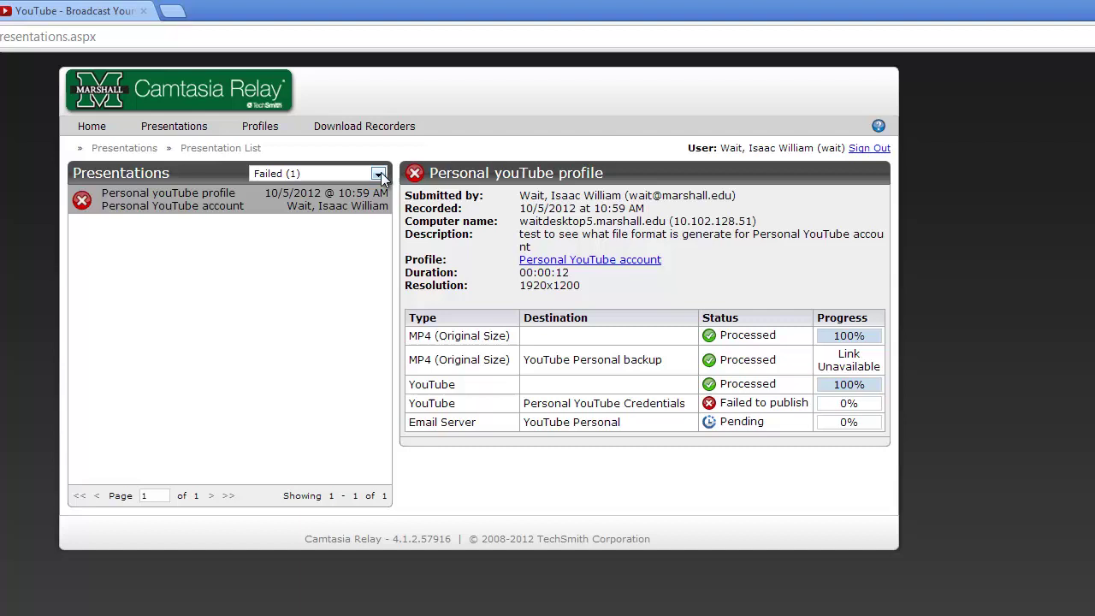
Filter the presentations to Completed (20 listed), then switch to the YouTube tab and pause recording
left_click(375, 174)
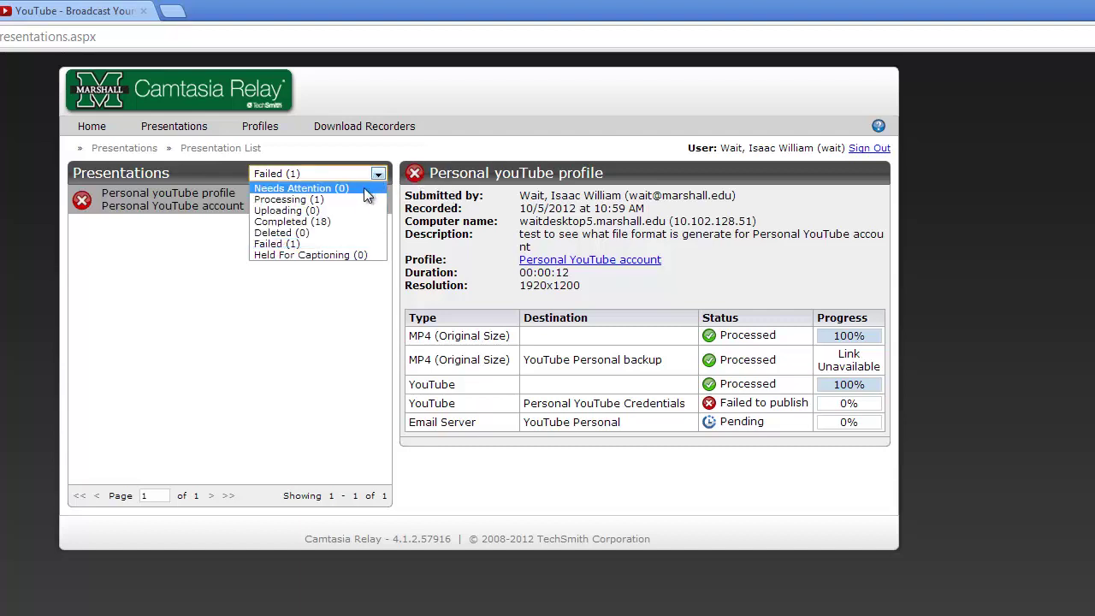
left_click(343, 221)
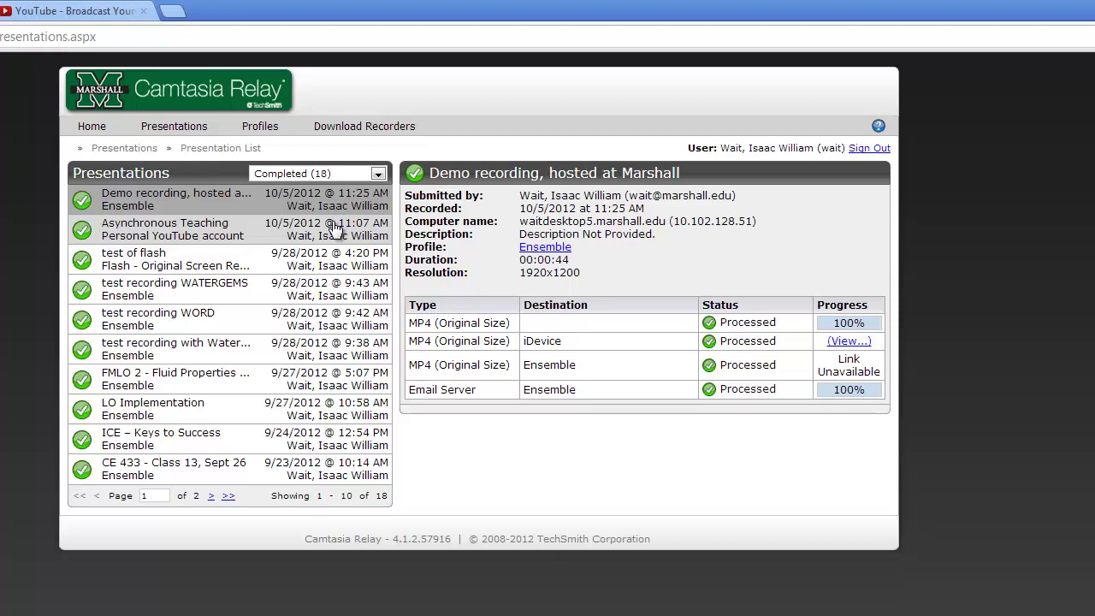
left_click(48, 10)
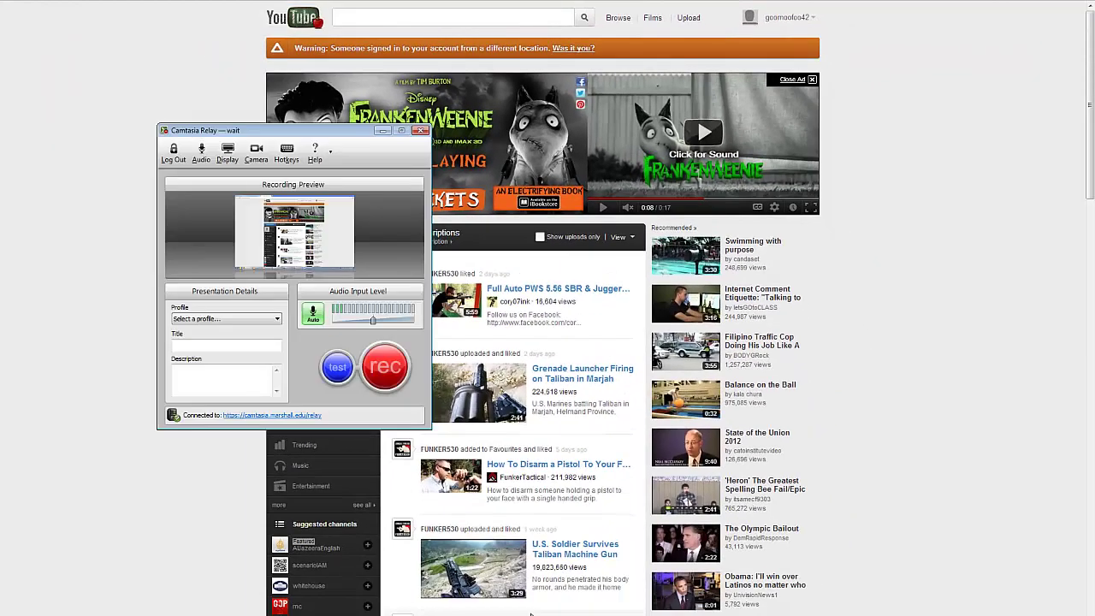
mouse_move(1041, 595)
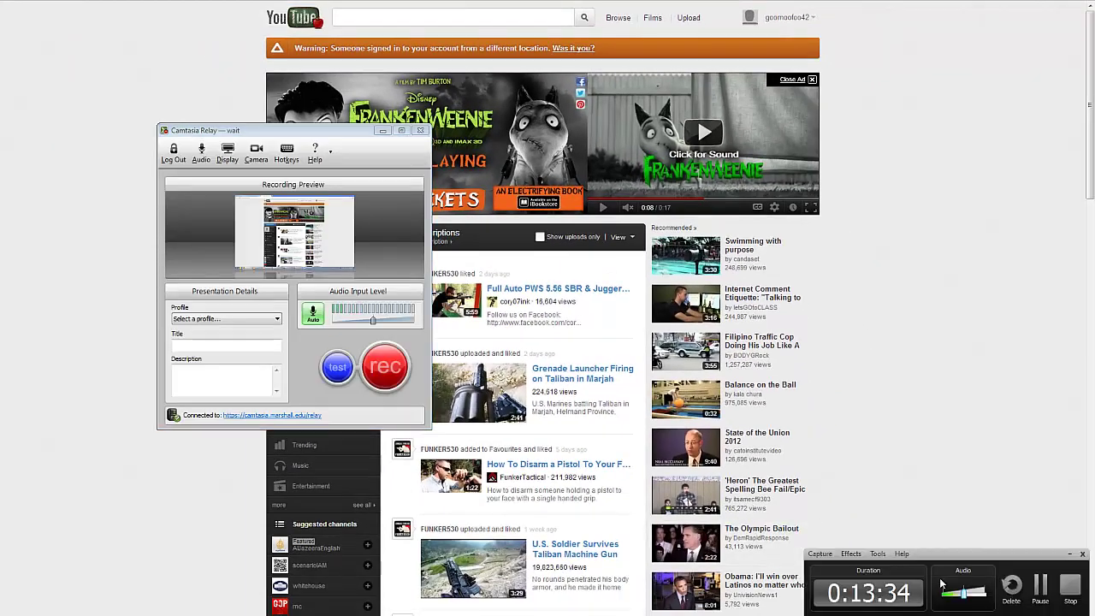
left_click(1040, 591)
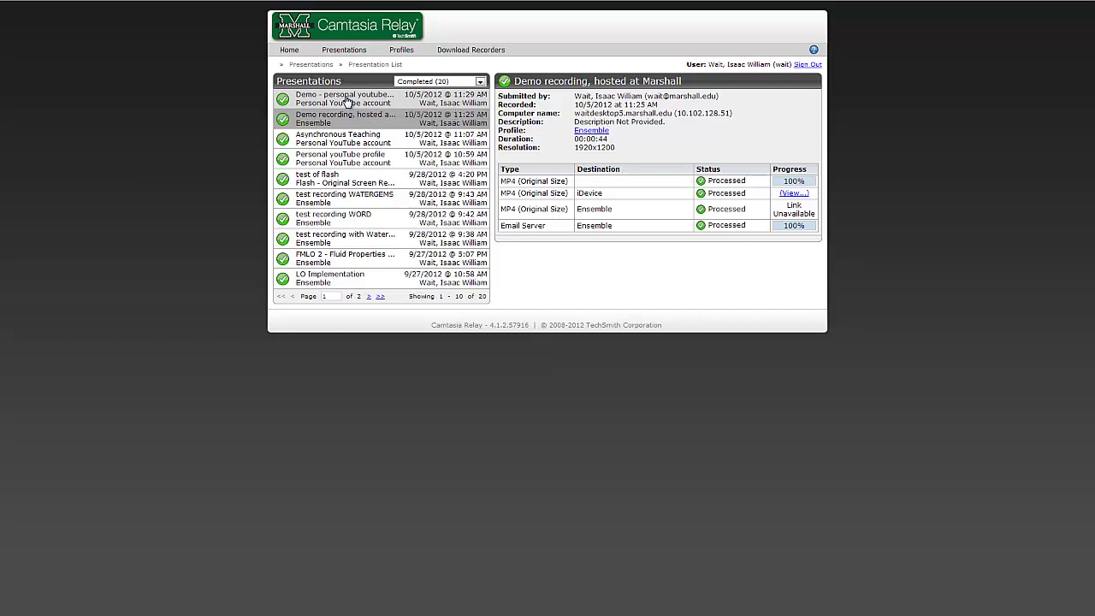
Open the YouTube link of 'Demo - personal youtube account' in a new browser tab
left_click(347, 102)
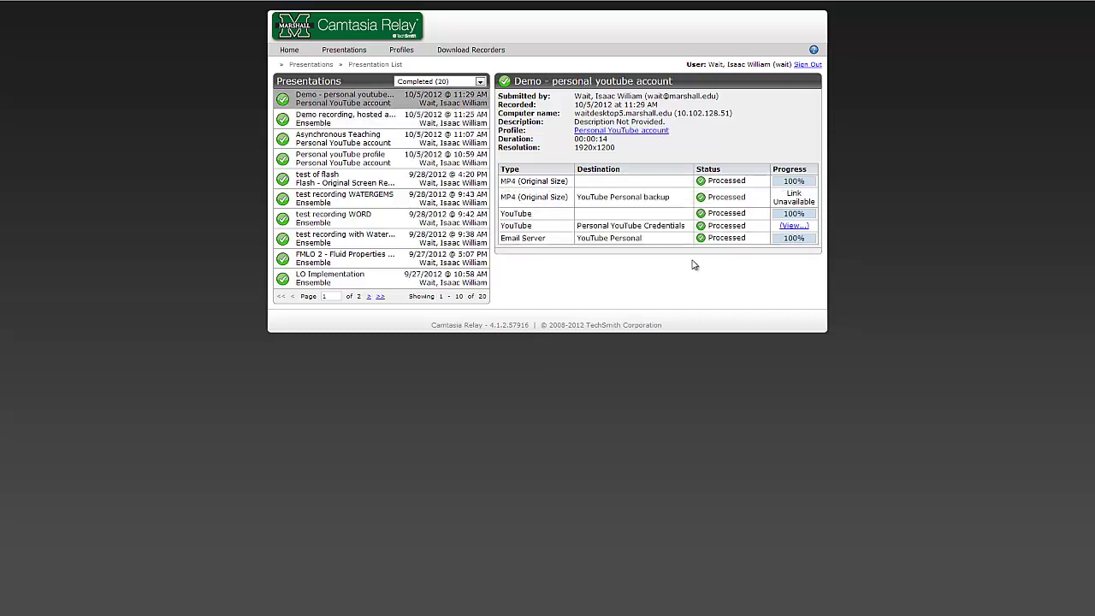
right_click(802, 230)
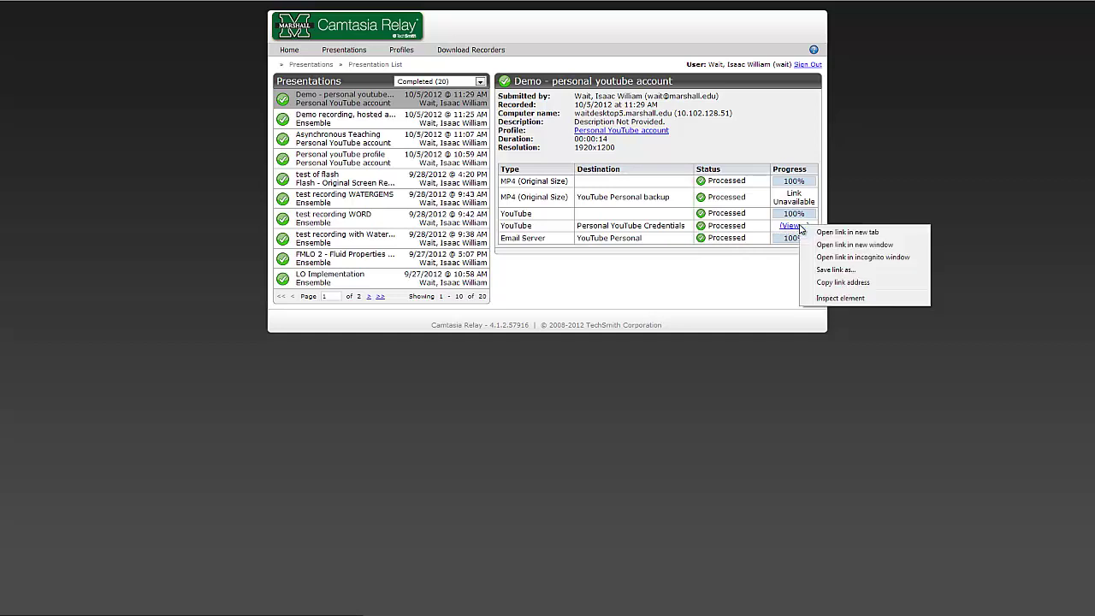
left_click(843, 244)
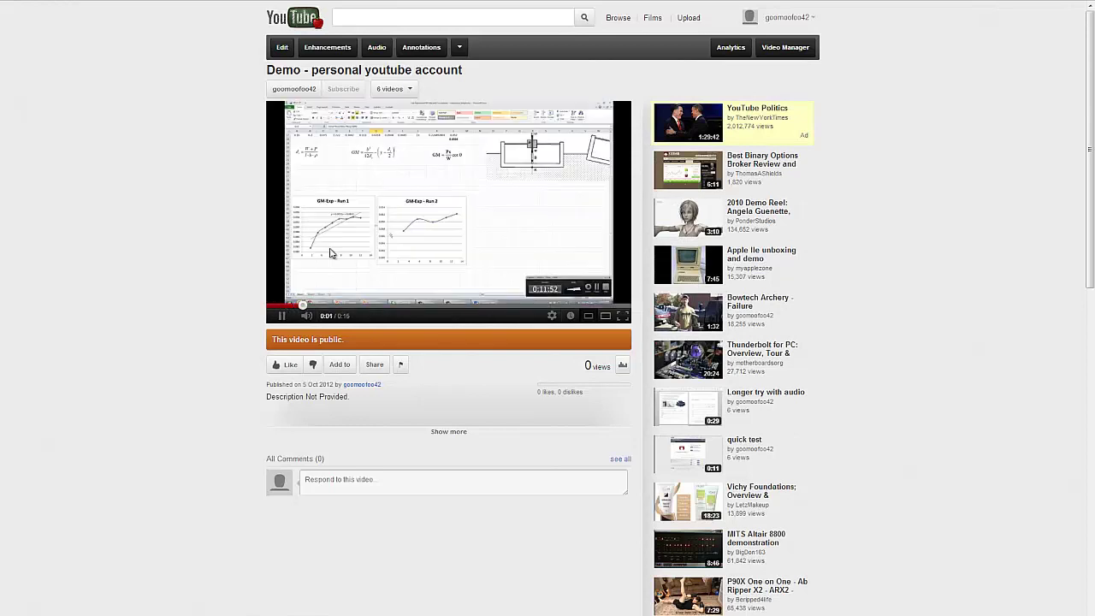
Watch the demo video in the enlarged player at a different quality, then in full screen
left_click(622, 316)
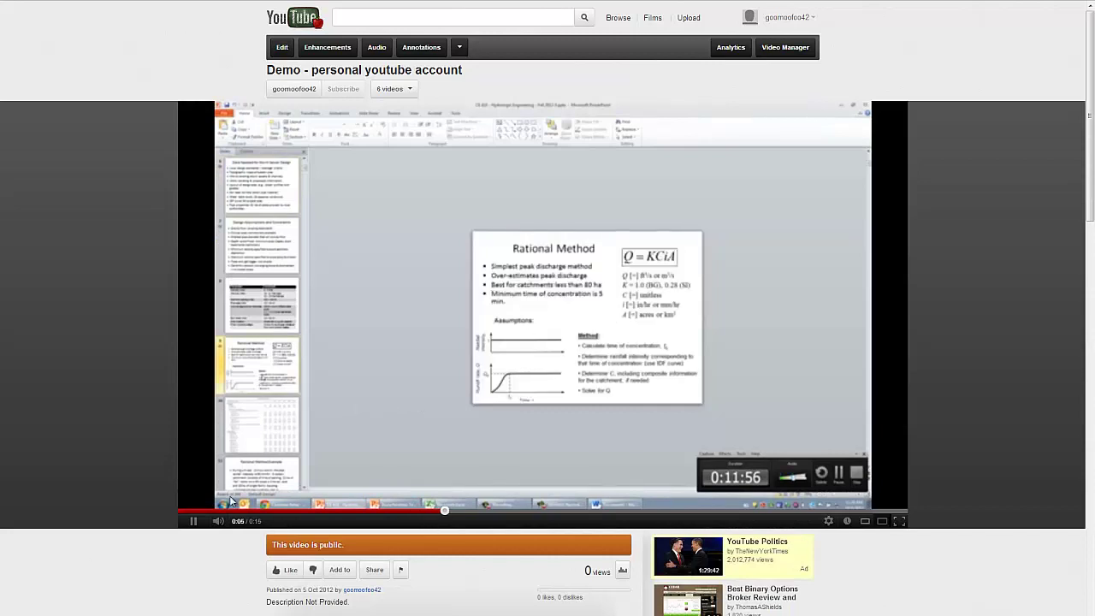
left_click(196, 525)
left_click(829, 521)
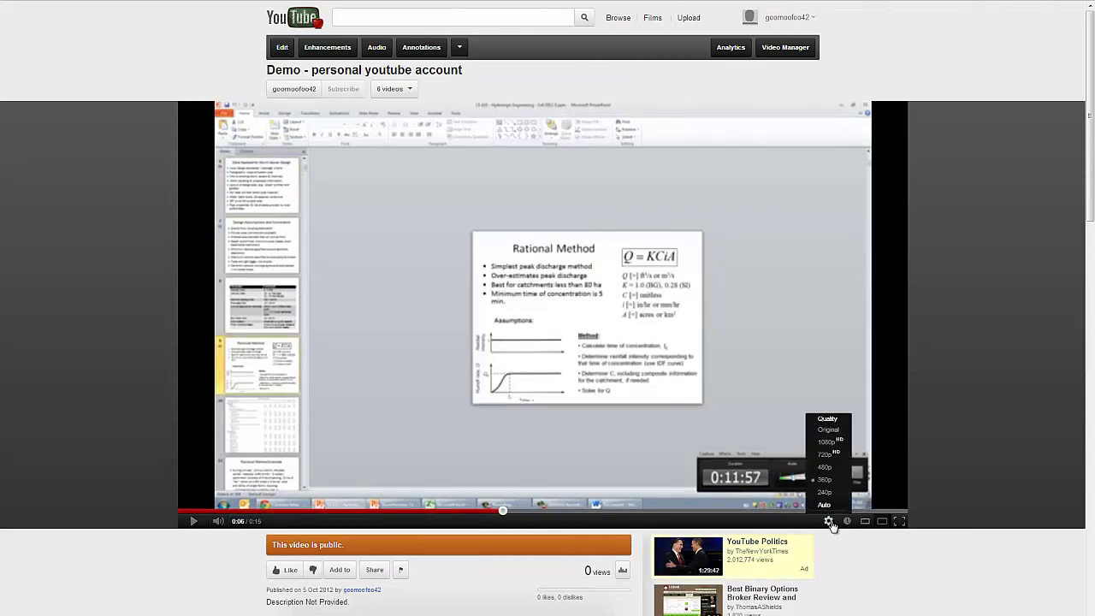
left_click(830, 430)
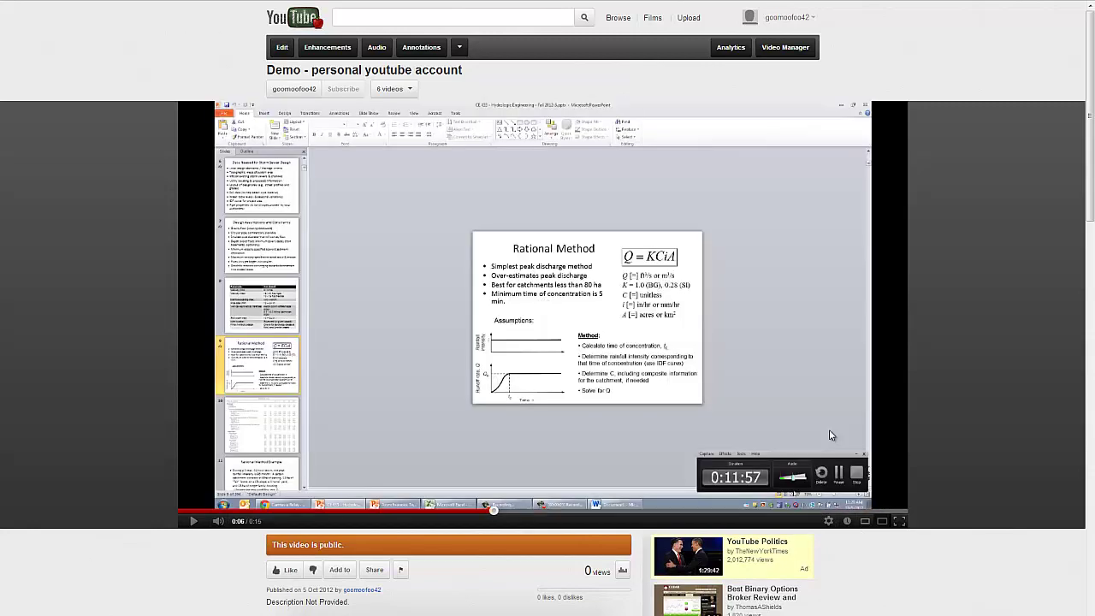
left_click(899, 522)
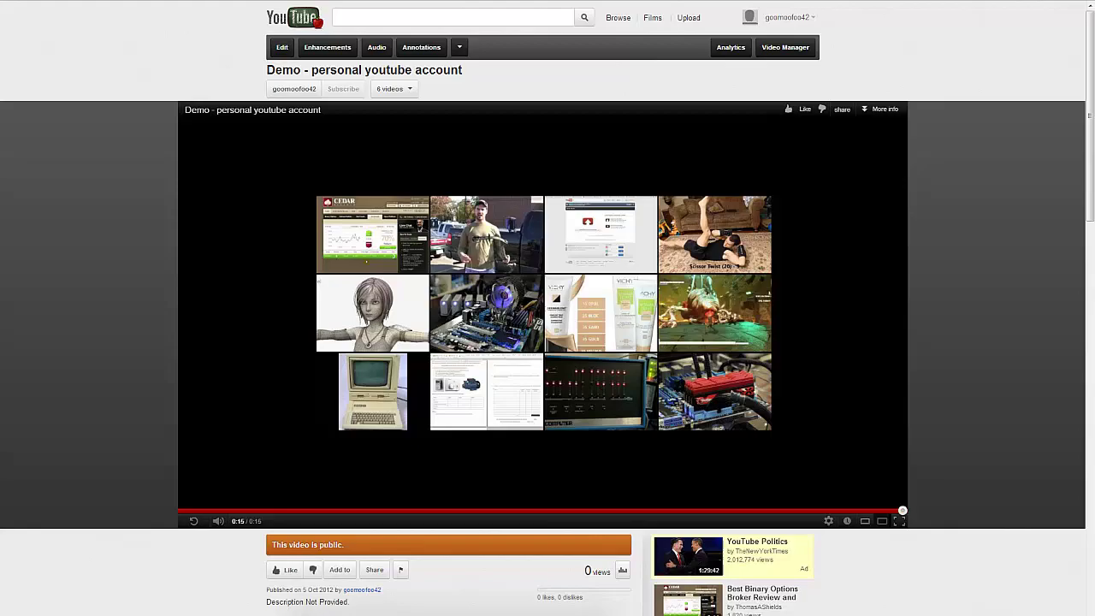
Switch back to PowerPoint's Asynchronous Teaching Demo slide
left_click(249, 602)
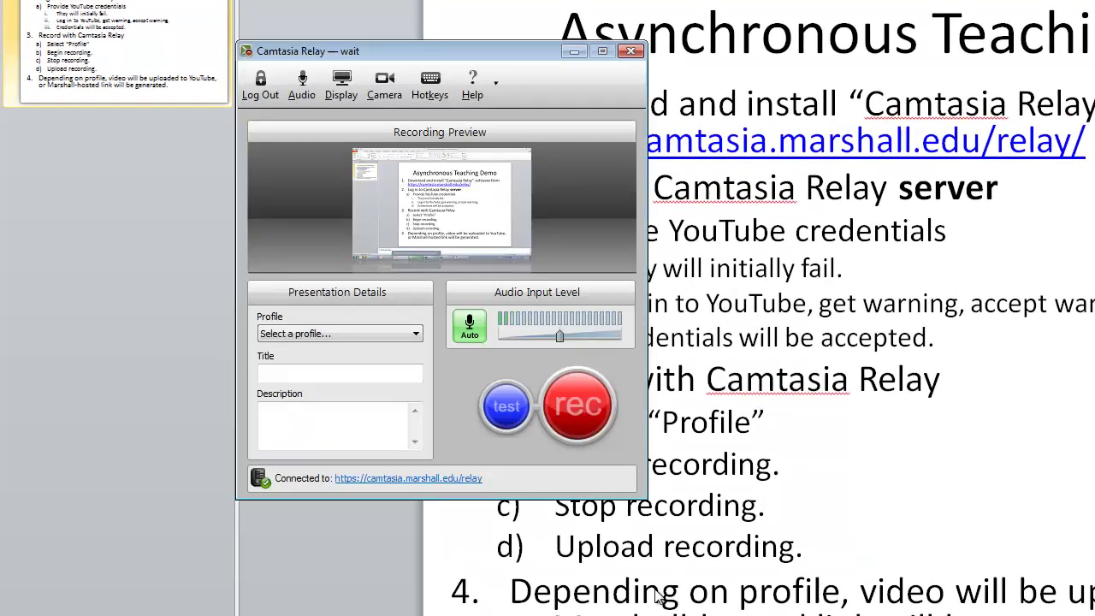
Drag the Camtasia Relay recorder window to the left to reveal the slide's steps
left_click_drag(517, 62, 304, 139)
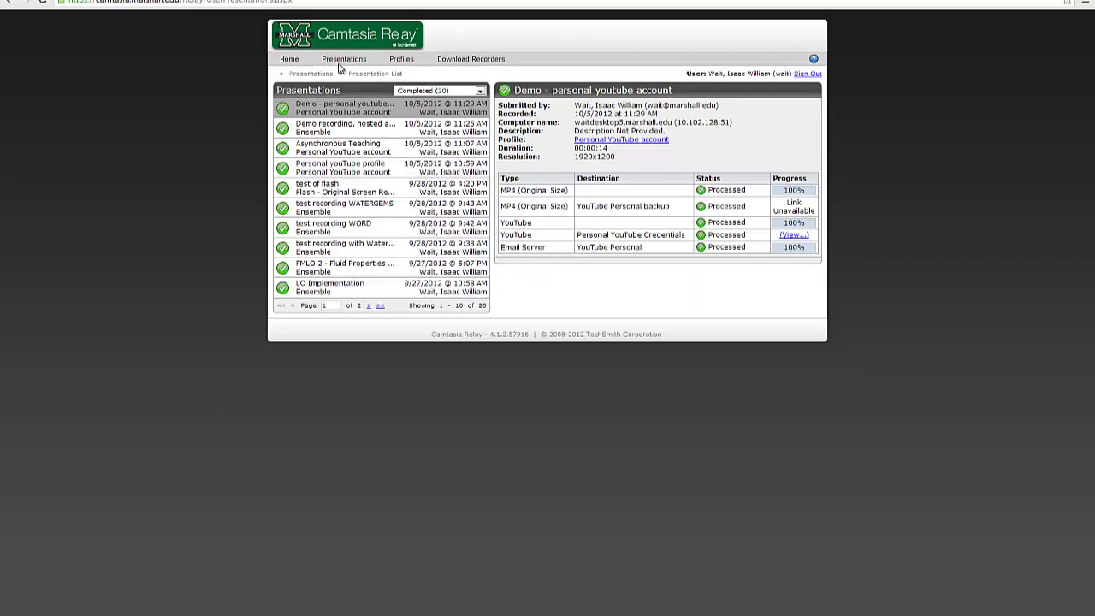
Log in to Ensemble Video with the Marshall username and account password
mouse_move(344, 59)
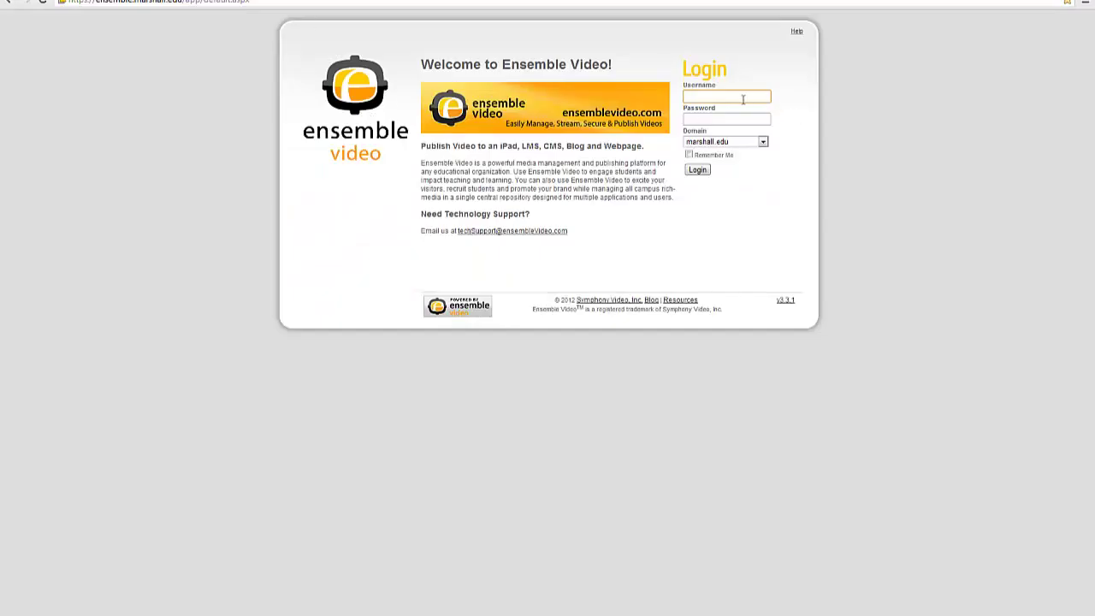
left_click(742, 99)
type("walt")
key("Tab")
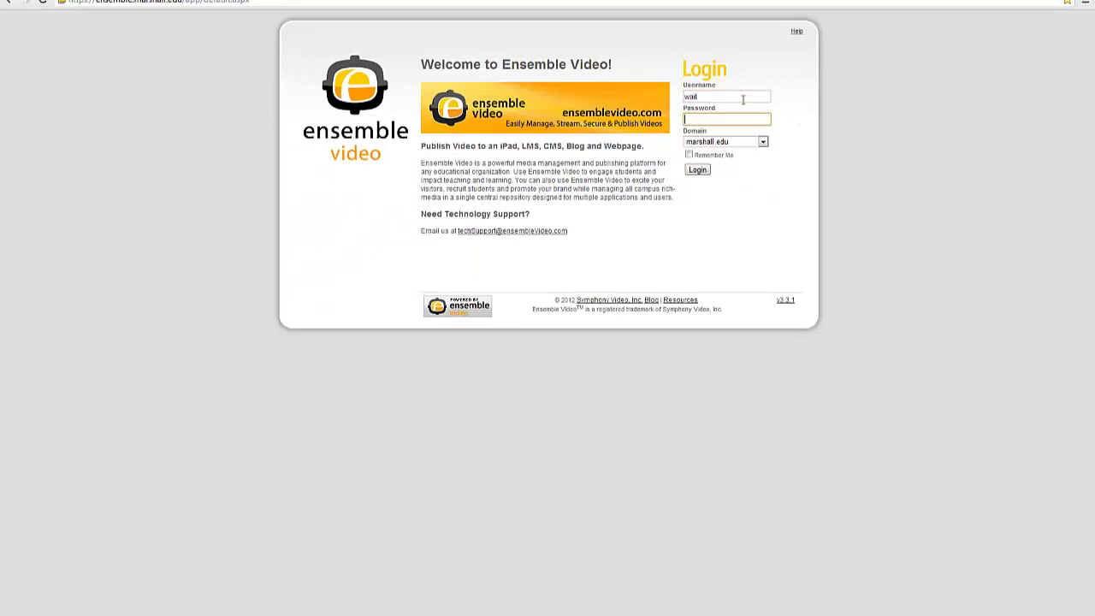
type("••••••")
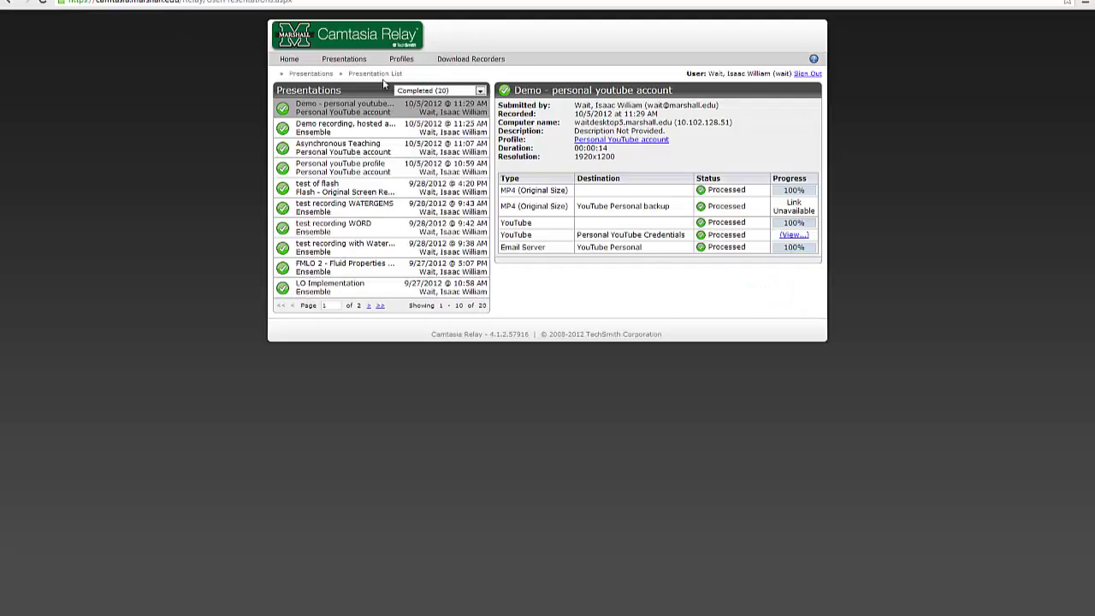
Show the Personal youTube profile presentation's details, then return to PowerPoint with the recorder visible
left_click(385, 168)
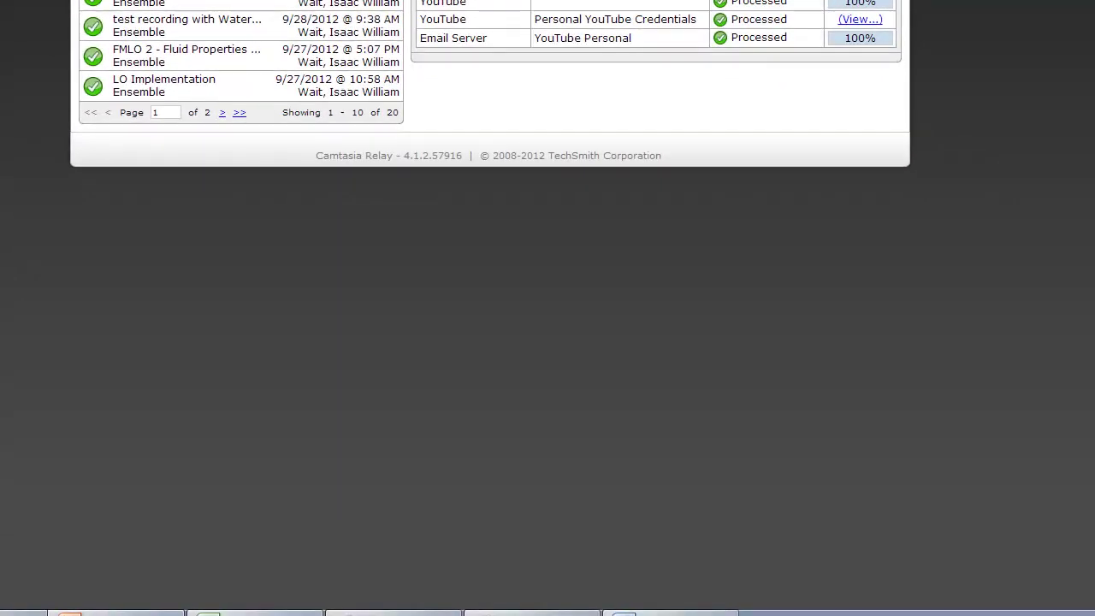
key("alt+Tab")
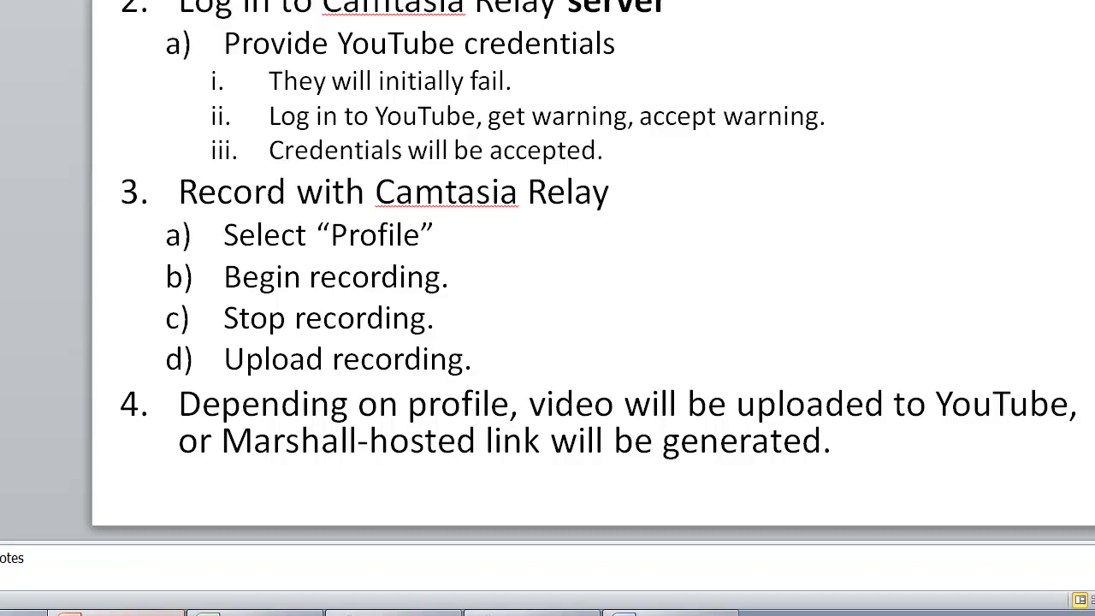
left_click(394, 613)
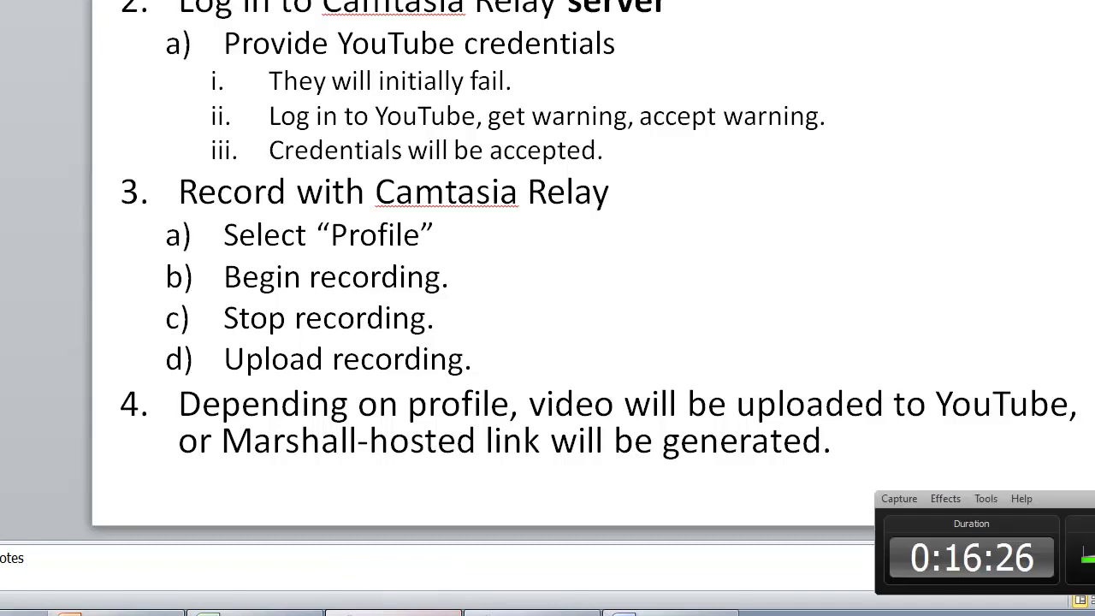